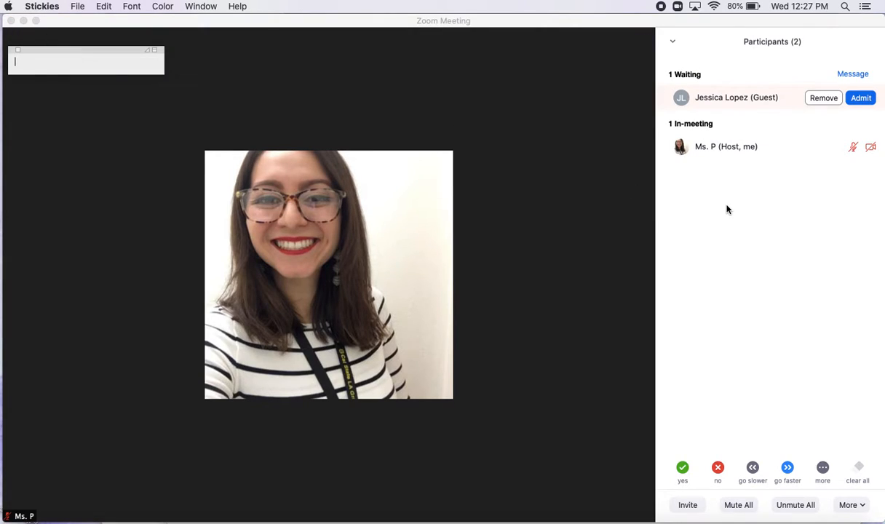
Step: Admit the waiting guest to the meeting and turn on the host's own video and microphone
{"action": "mouse_move", "coordinate": [719, 149]}
{"action": "left_click", "coordinate": [861, 99]}
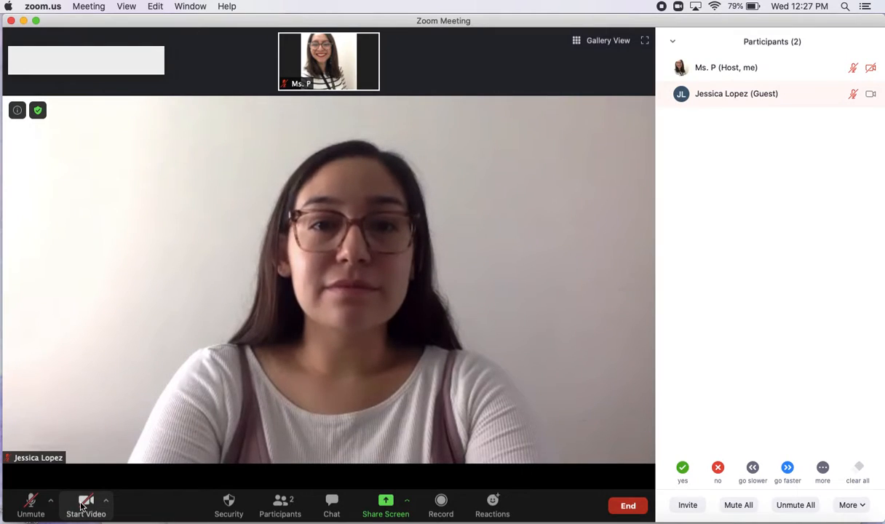
{"action": "left_click", "coordinate": [84, 504]}
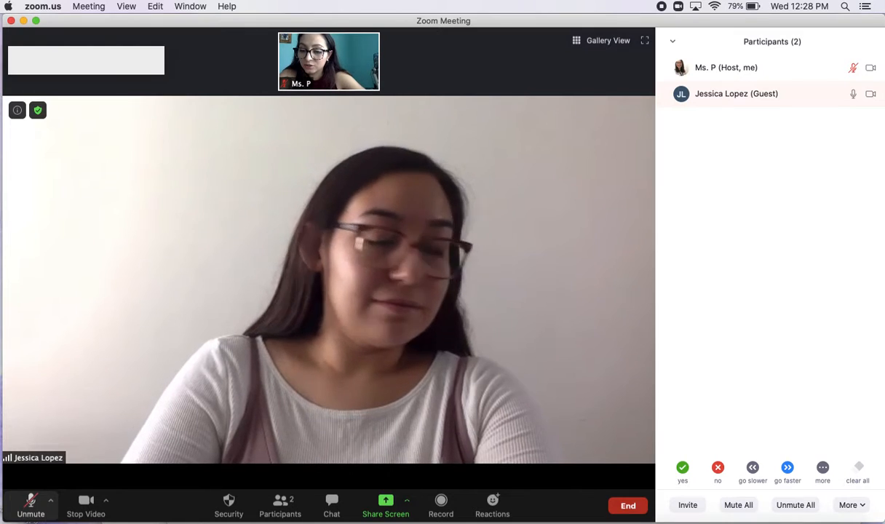
{"action": "left_click", "coordinate": [32, 503]}
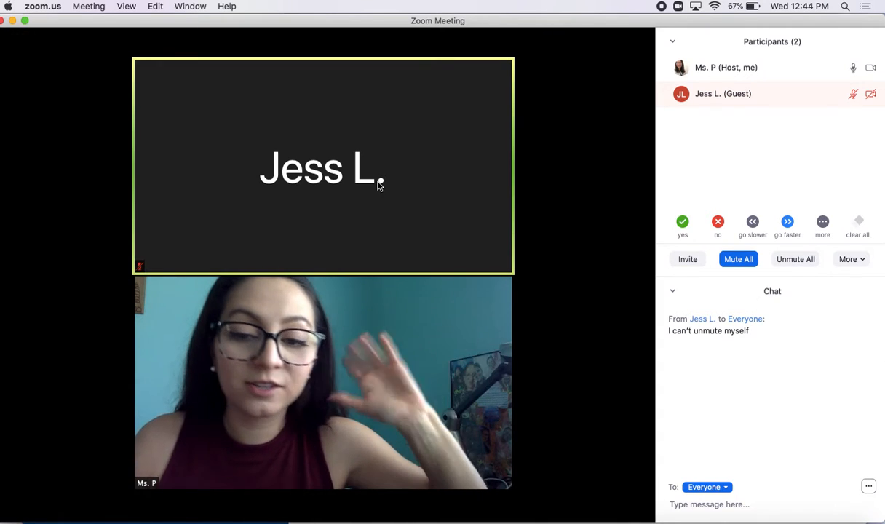
Step: Ask the guest whose camera is off to start video, and unmute that guest's audio
{"action": "mouse_move", "coordinate": [485, 73]}
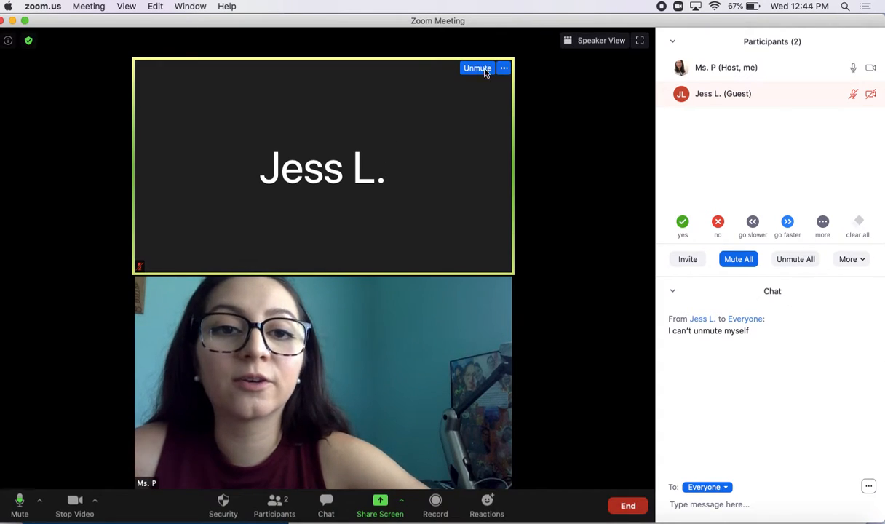
{"action": "left_click", "coordinate": [505, 69]}
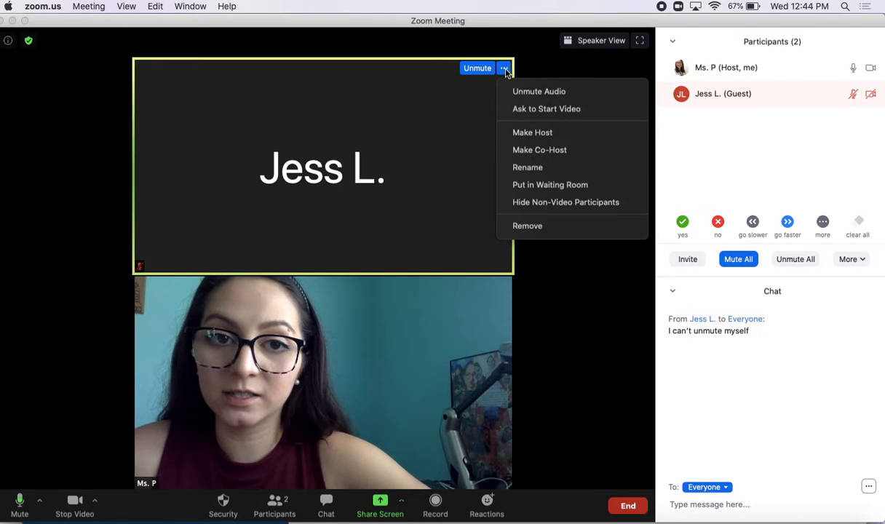
{"action": "left_click", "coordinate": [549, 109]}
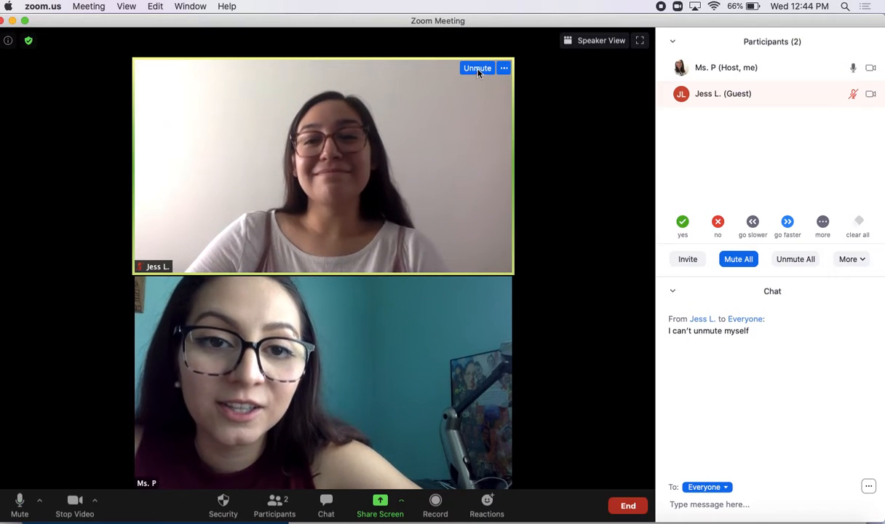
{"action": "left_click", "coordinate": [477, 69]}
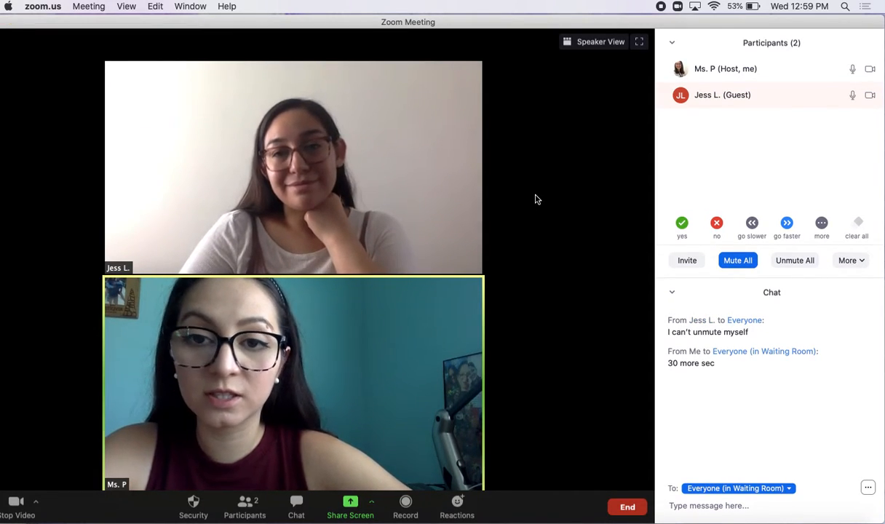
Step: Bring up the rename dialog for the guest's video and confirm the existing display name
{"action": "left_click", "coordinate": [475, 71]}
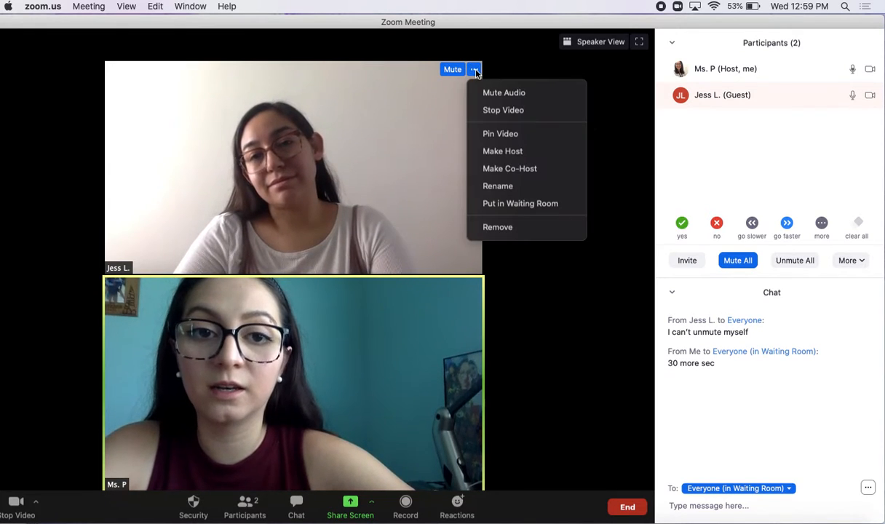
{"action": "left_click", "coordinate": [548, 67]}
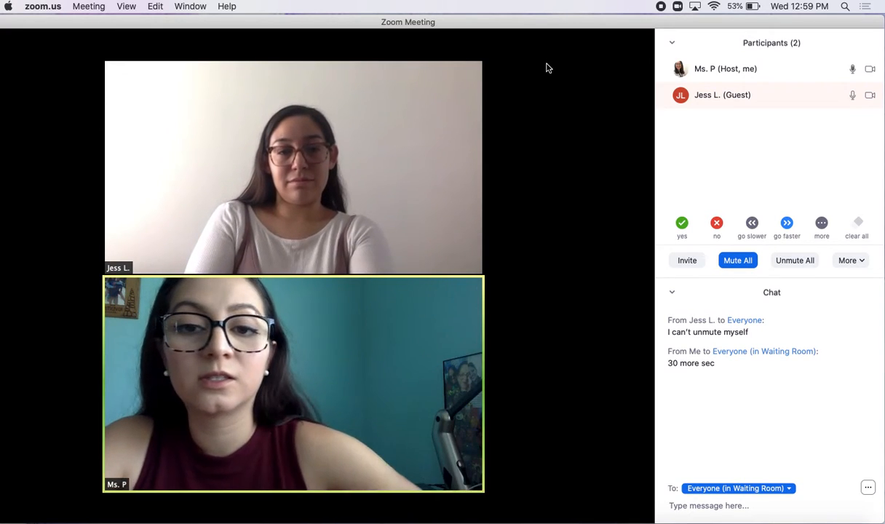
{"action": "mouse_move", "coordinate": [359, 132]}
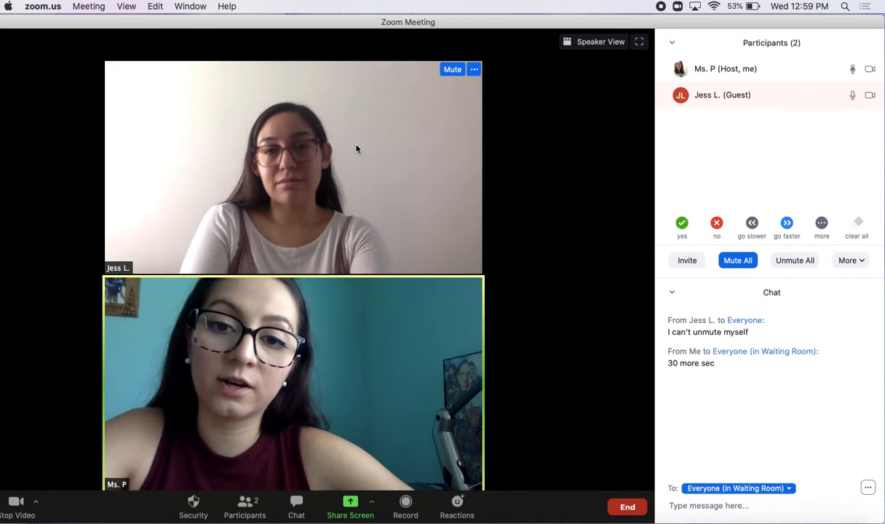
{"action": "left_click", "coordinate": [475, 70]}
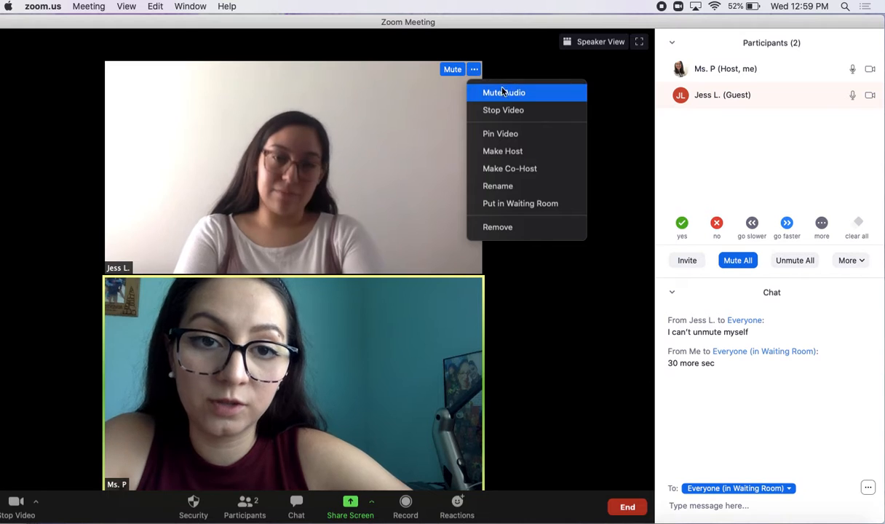
{"action": "left_click", "coordinate": [520, 187]}
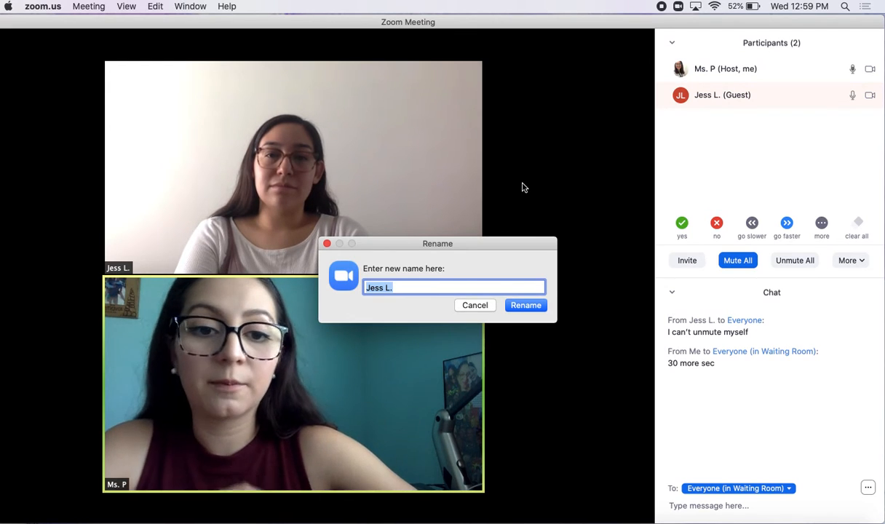
{"action": "left_click", "coordinate": [526, 306]}
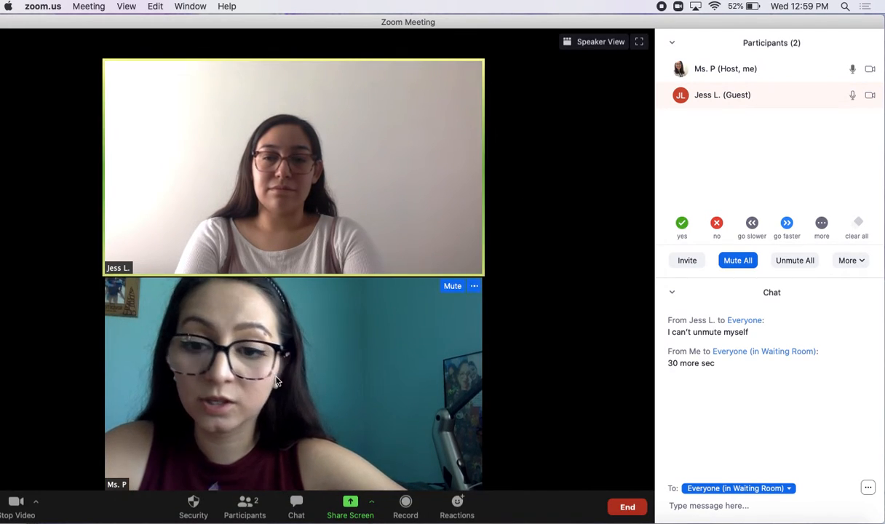
Step: Rename the host's own video by re-entering the host's display name and confirming it
{"action": "left_click", "coordinate": [475, 288]}
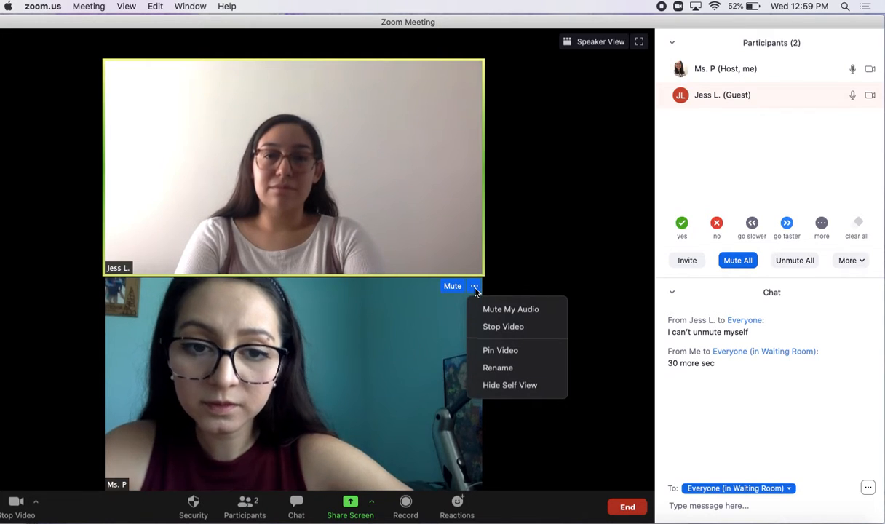
{"action": "left_click", "coordinate": [500, 369]}
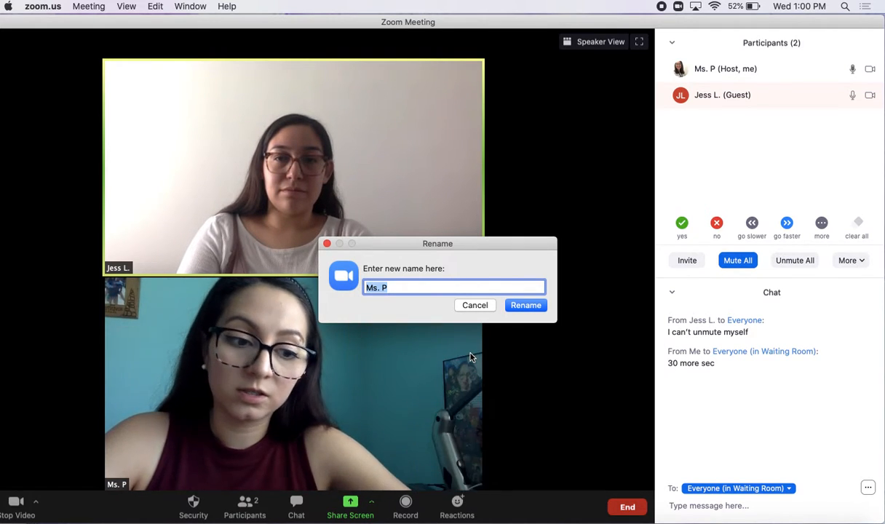
{"action": "key", "text": "BackSpace"}
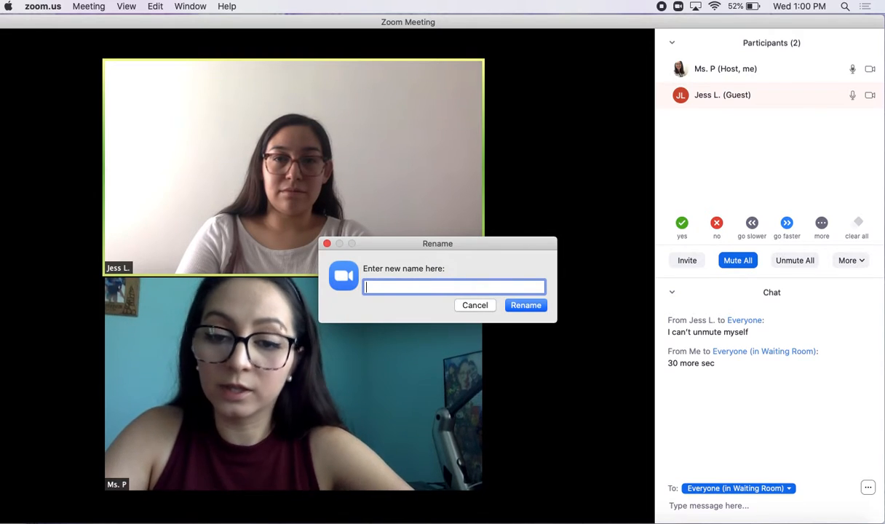
{"action": "type", "text": "Ms. P"}
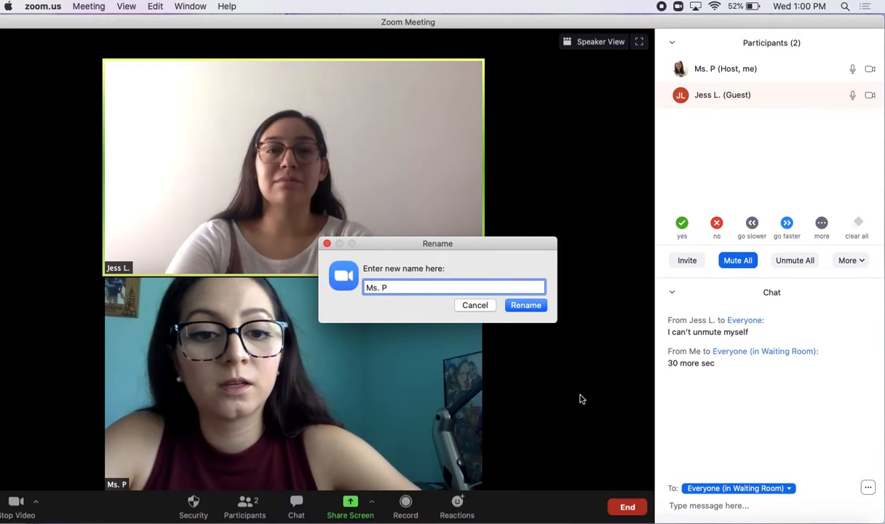
{"action": "left_click", "coordinate": [539, 311]}
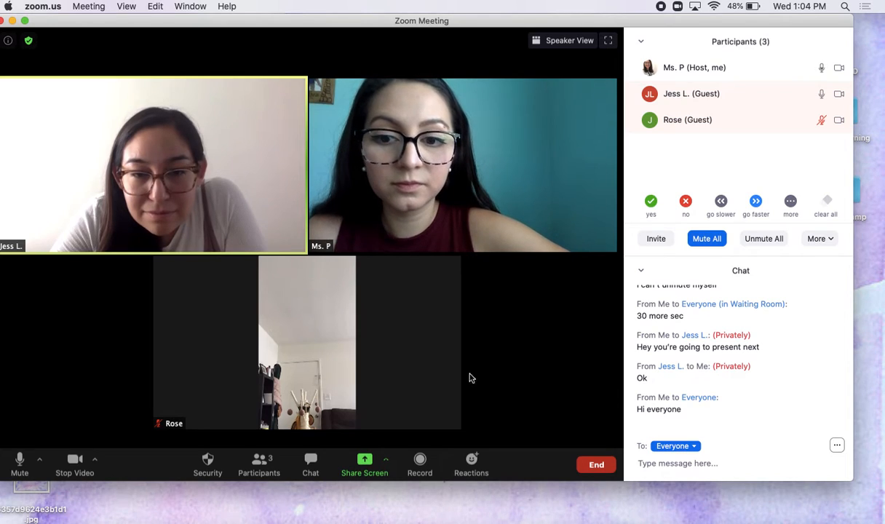
Step: Stop the video of the muted guest
{"action": "mouse_move", "coordinate": [303, 285]}
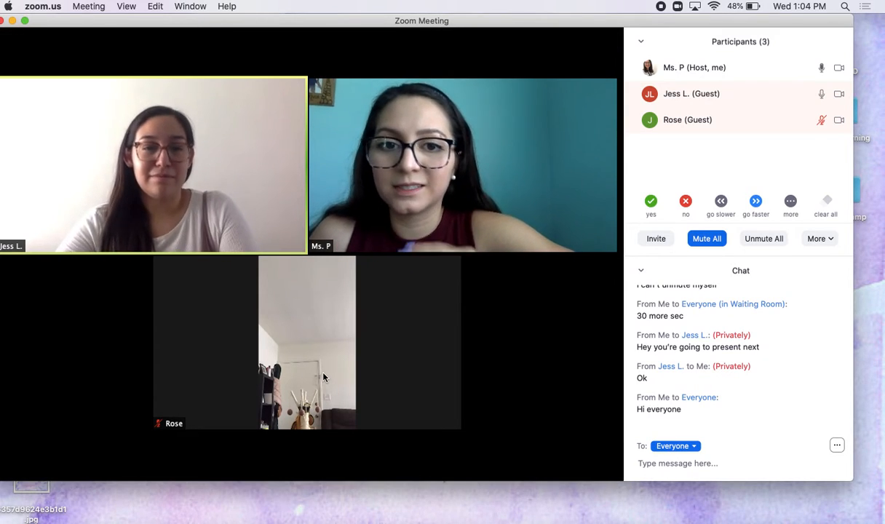
{"action": "mouse_move", "coordinate": [223, 316]}
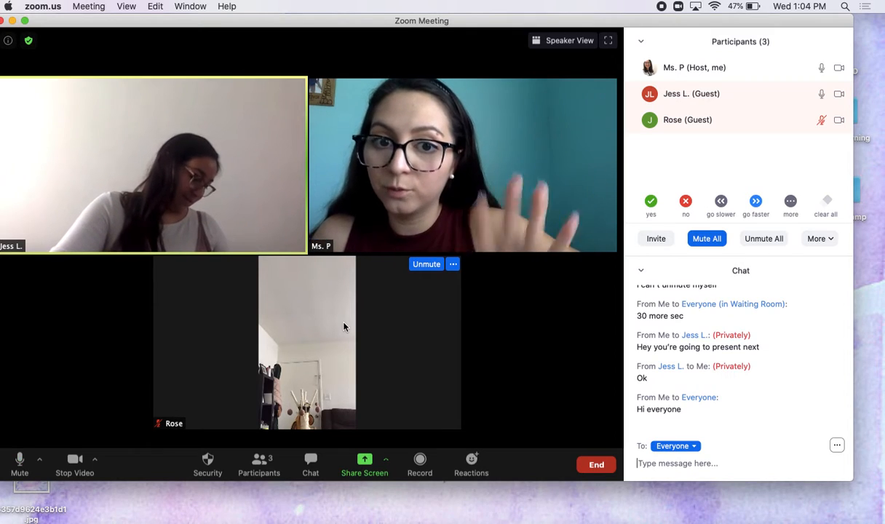
{"action": "left_click", "coordinate": [452, 266]}
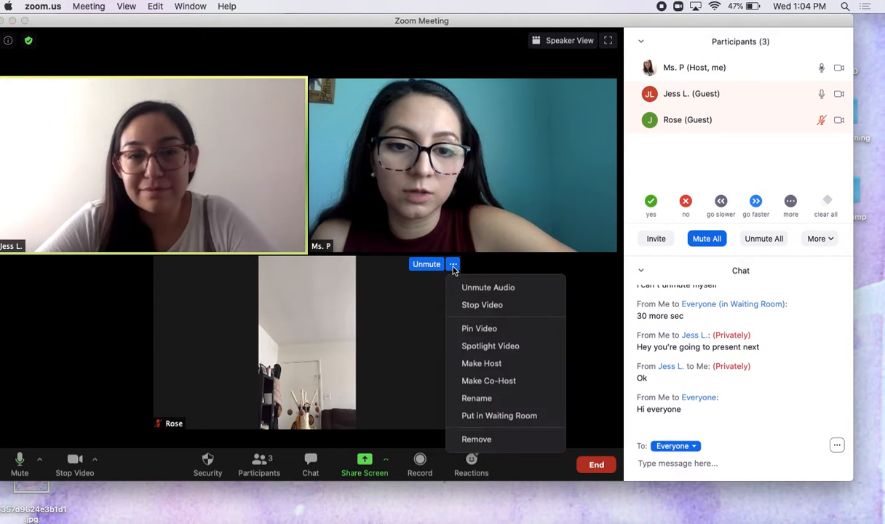
{"action": "left_click", "coordinate": [480, 307]}
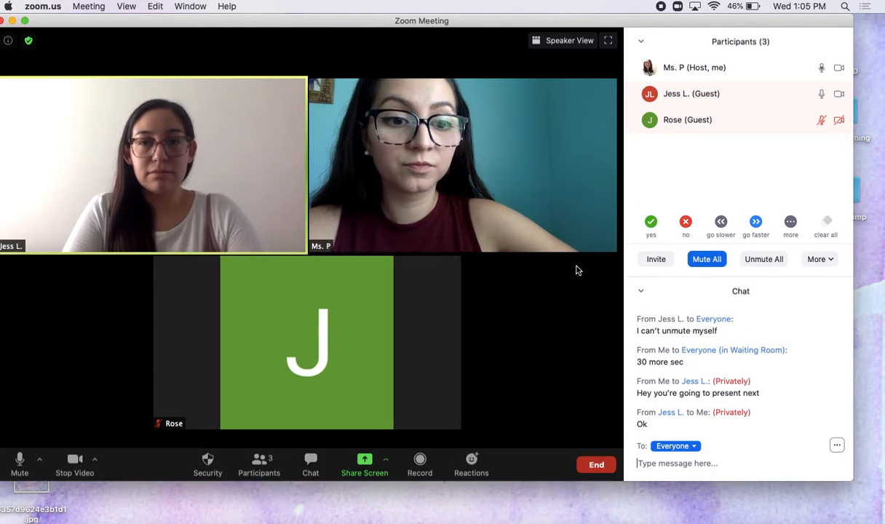
{"action": "mouse_move", "coordinate": [728, 130]}
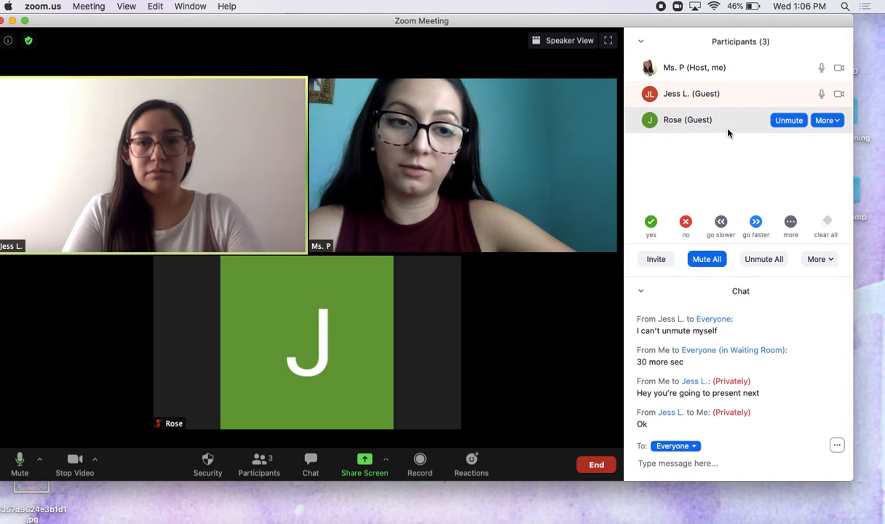
{"action": "left_click", "coordinate": [827, 121]}
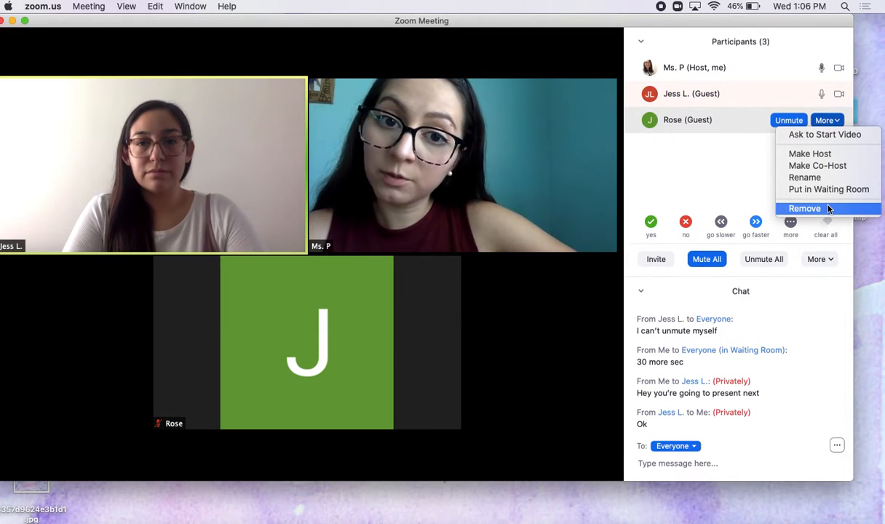
{"action": "left_click", "coordinate": [601, 310]}
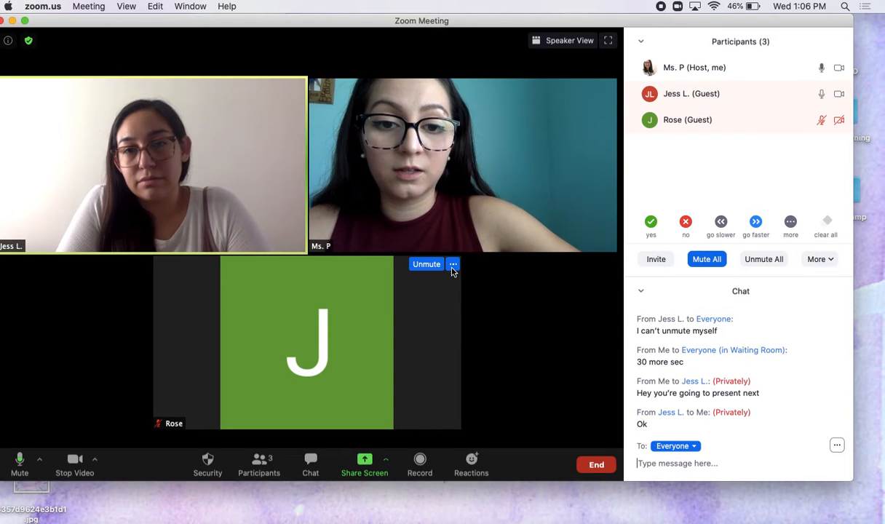
Step: Remove the muted guest with video off from the meeting and confirm the removal
{"action": "left_click", "coordinate": [453, 266]}
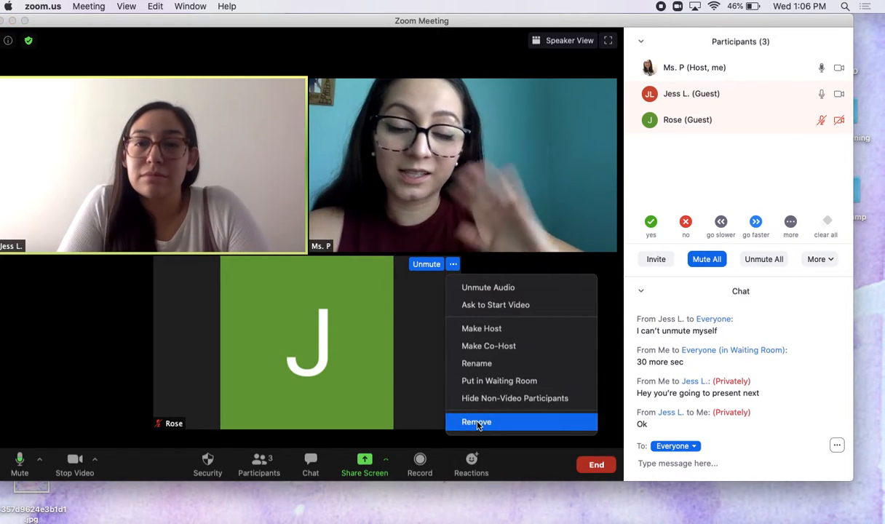
{"action": "right_click", "coordinate": [410, 341]}
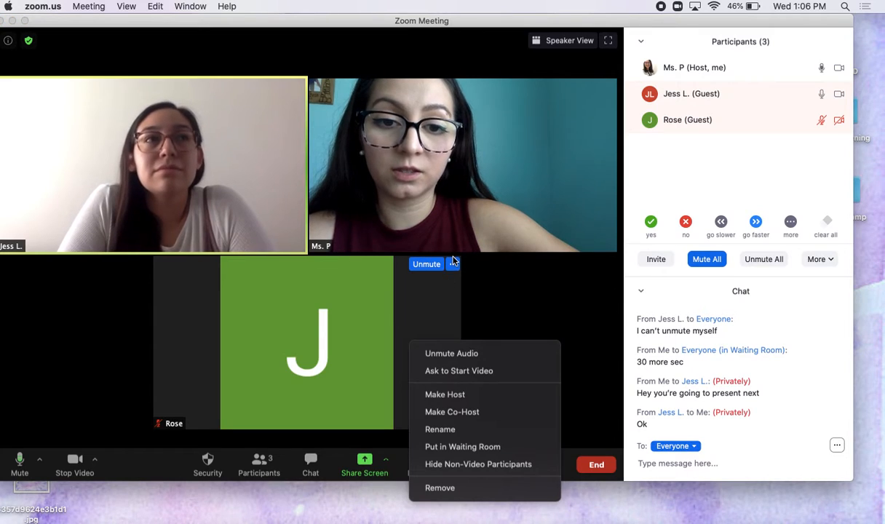
{"action": "left_click", "coordinate": [452, 266]}
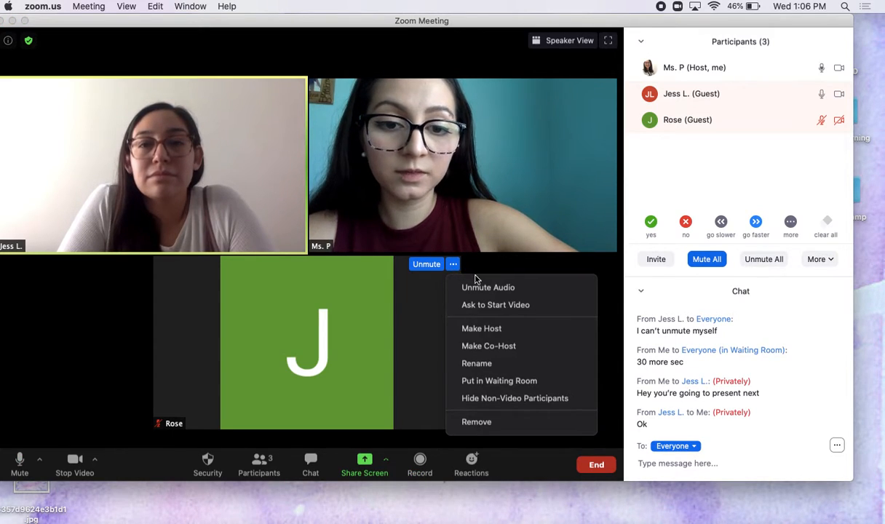
{"action": "left_click", "coordinate": [477, 424]}
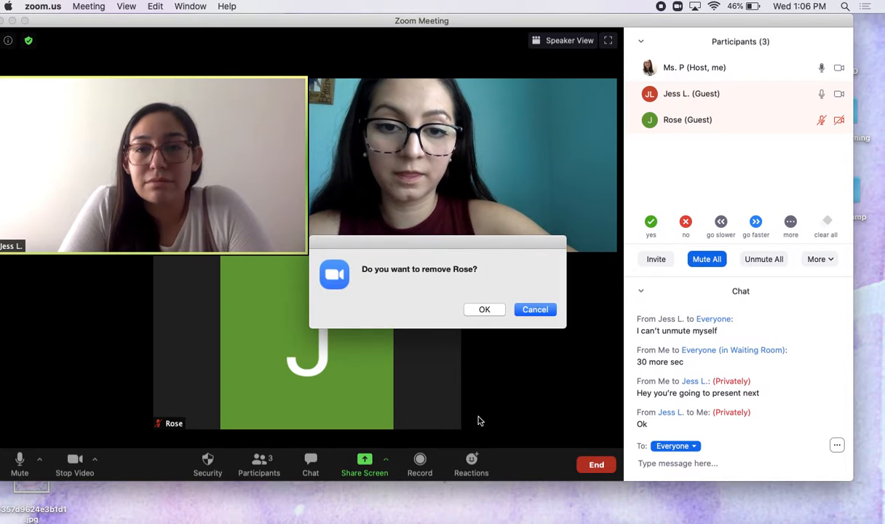
{"action": "left_click", "coordinate": [490, 312]}
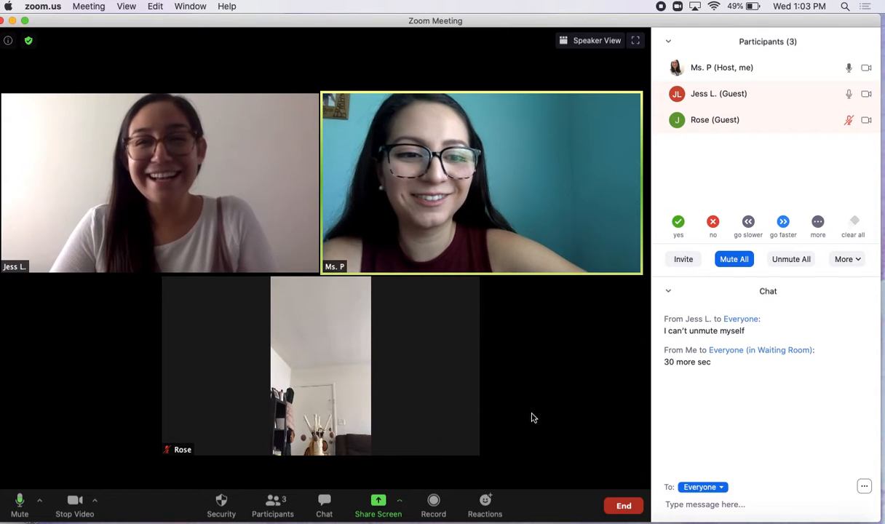
Step: Shrink the meeting window so that the full list of chat recipients fits on the screen
{"action": "left_click", "coordinate": [704, 487]}
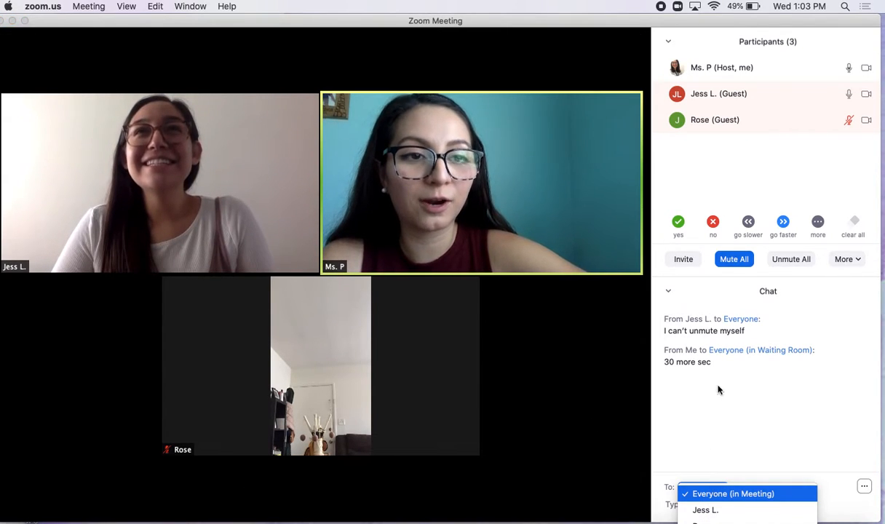
{"action": "left_click", "coordinate": [872, 518]}
{"action": "left_click_drag", "start_coordinate": [880, 520], "coordinate": [854, 480]}
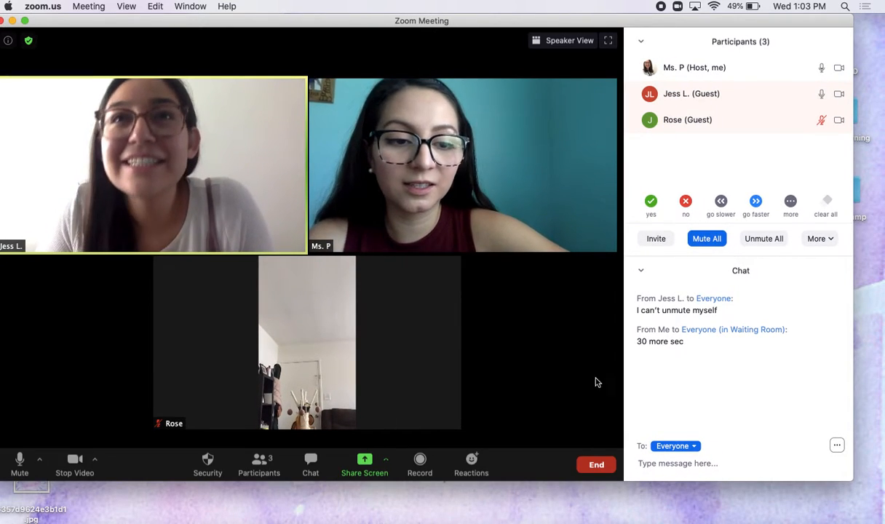
Step: Set the chat recipient to the unmuted guest for a private message
{"action": "left_click", "coordinate": [676, 447]}
{"action": "left_click", "coordinate": [734, 420]}
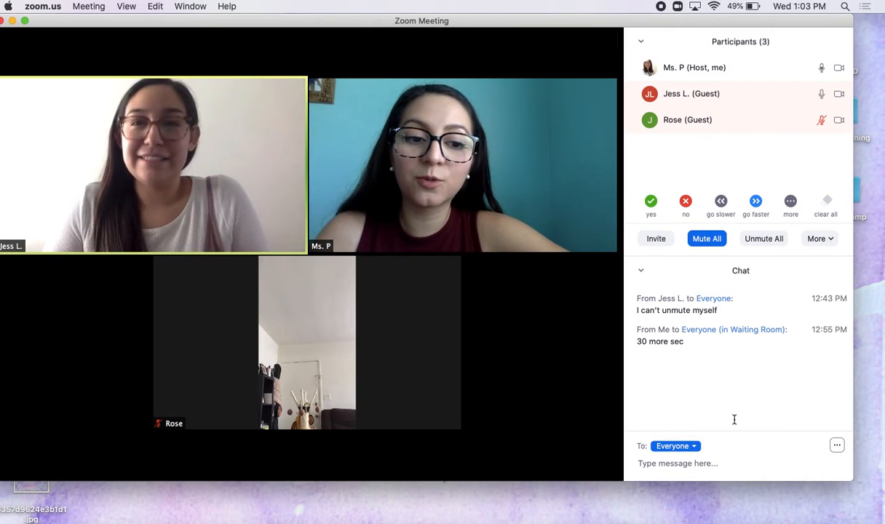
{"action": "left_click", "coordinate": [685, 446]}
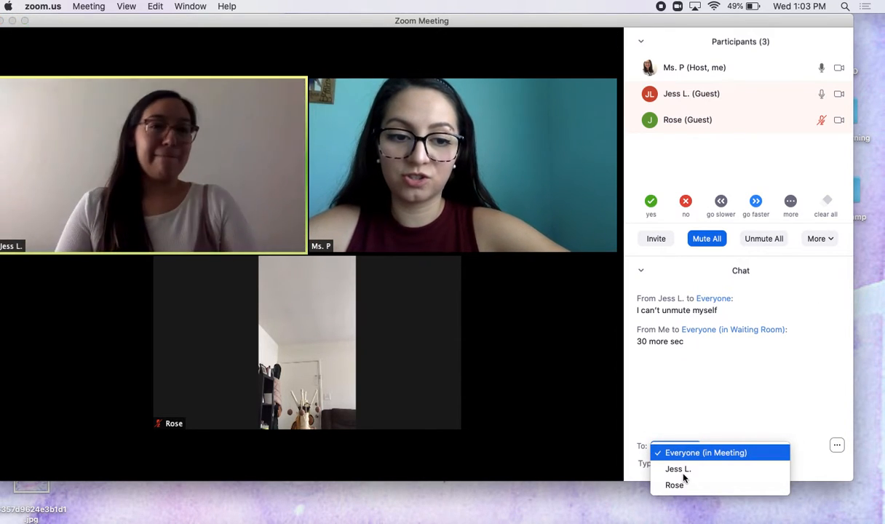
{"action": "left_click", "coordinate": [678, 469]}
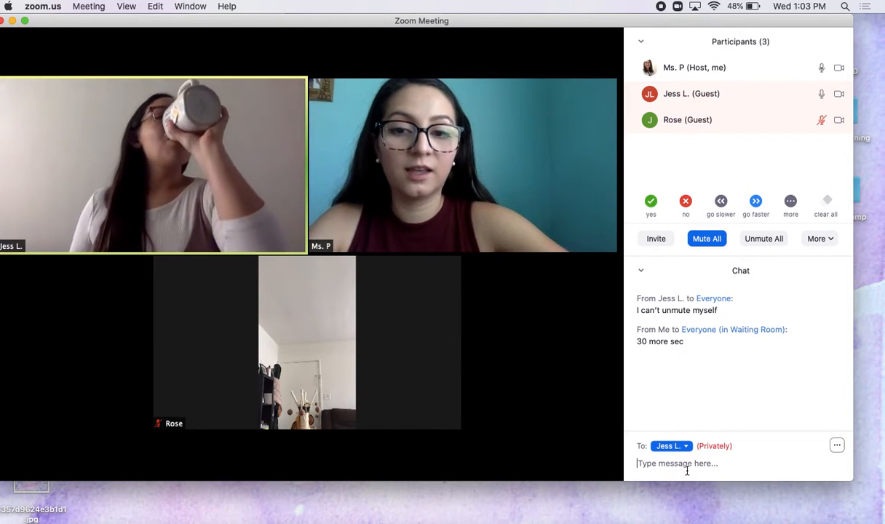
Step: Send the private chat message "Hey you're going to present next" to the unmuted guest
{"action": "type", "text": "Hey you"}
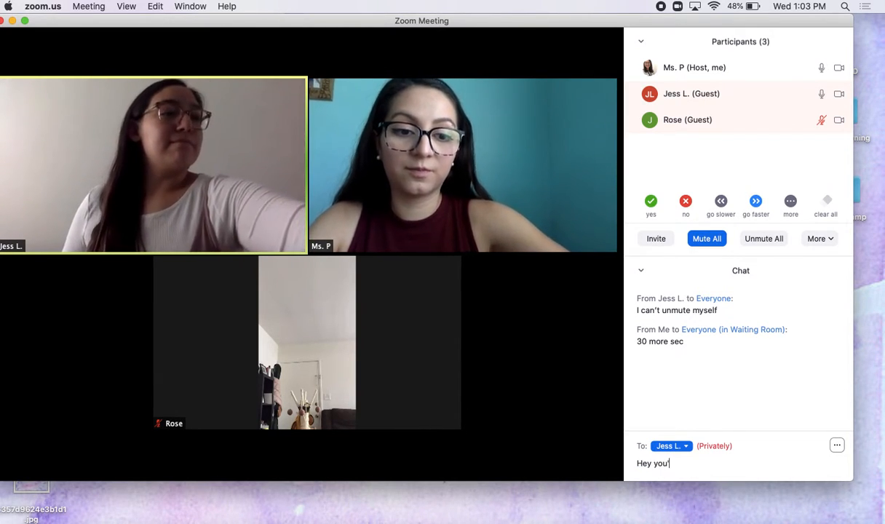
{"action": "type", "text": "'re going t"}
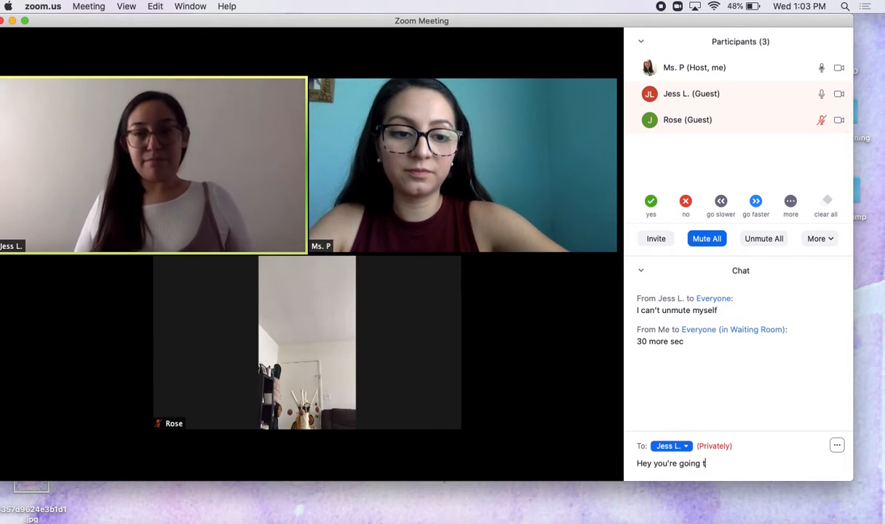
{"action": "type", "text": "o present nex"}
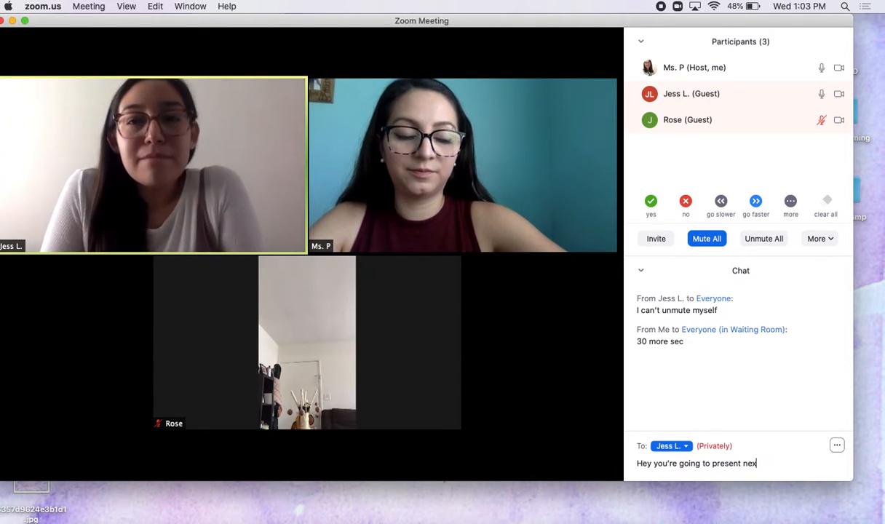
{"action": "type", "text": "t"}
{"action": "key", "text": "Return"}
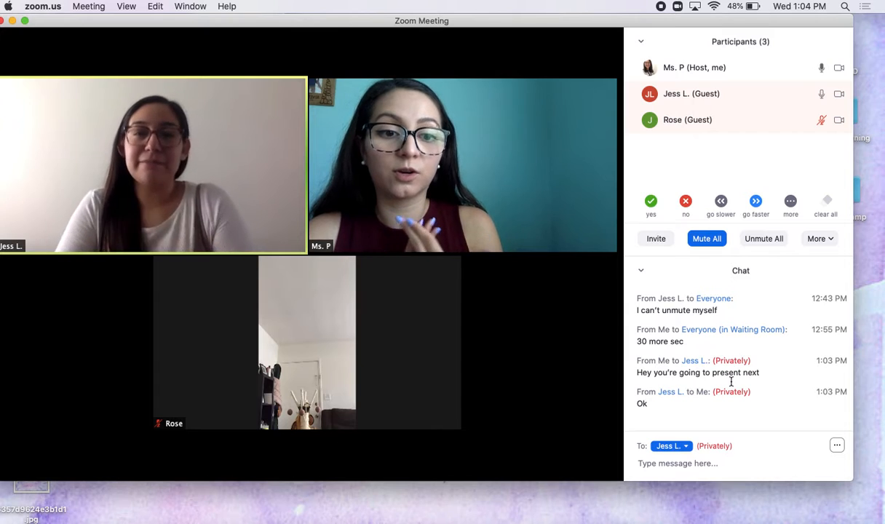
Step: Set the chat recipient to Everyone (in Meeting) and send the message "Hi everyone"
{"action": "left_click", "coordinate": [679, 448]}
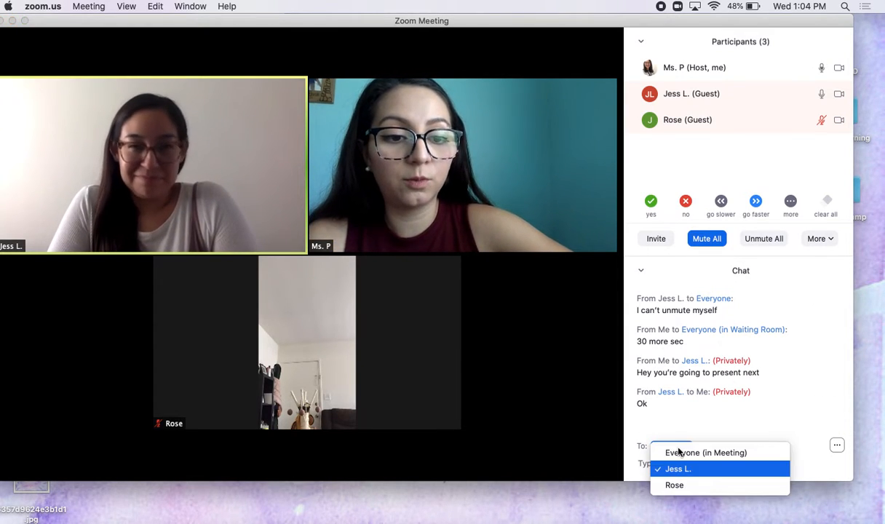
{"action": "left_click", "coordinate": [682, 453]}
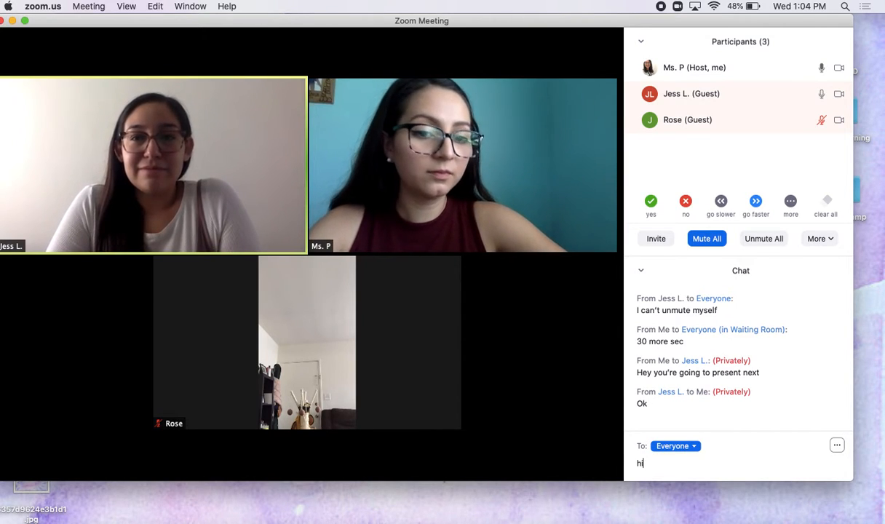
{"action": "type", "text": "Hi everyone"}
{"action": "key", "text": "Return"}
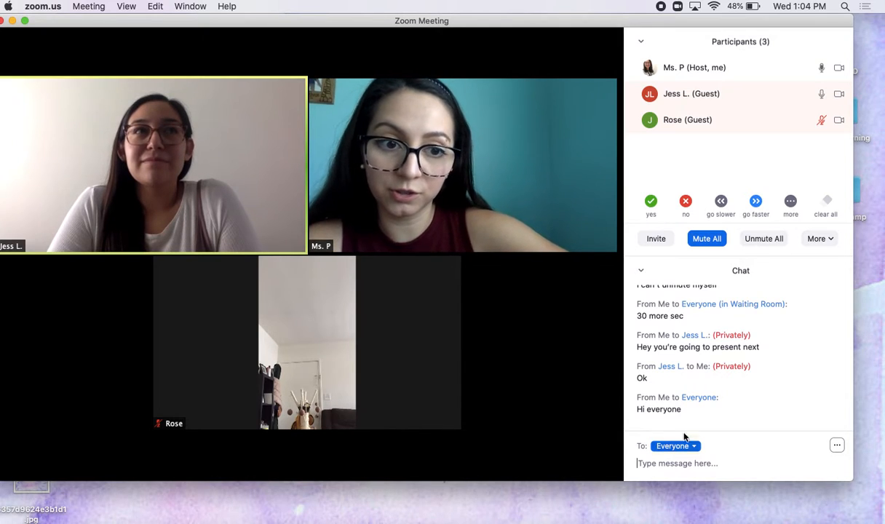
Step: Spotlight the video of the unmuted guest in the meeting
{"action": "mouse_move", "coordinate": [282, 333]}
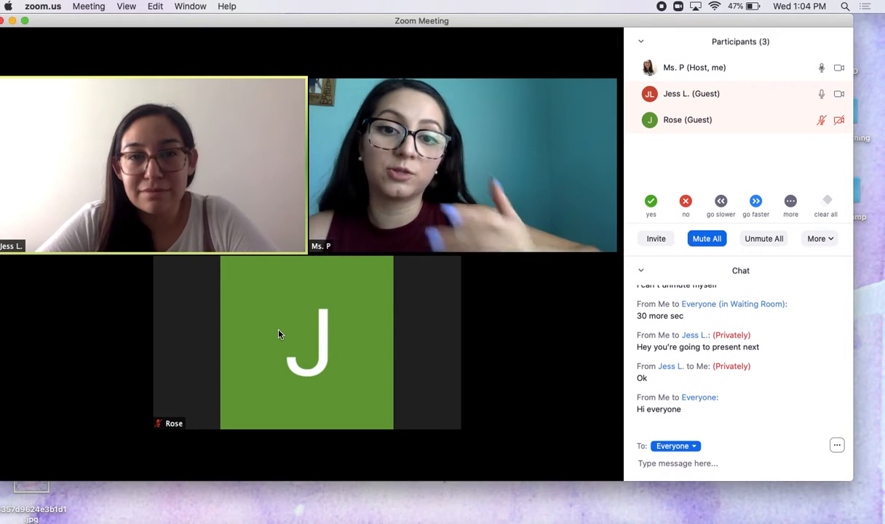
{"action": "mouse_move", "coordinate": [172, 199]}
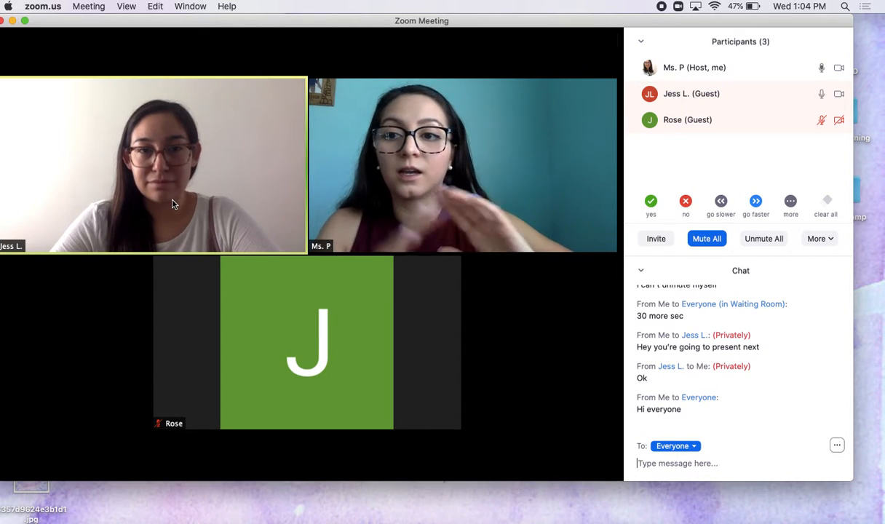
{"action": "mouse_move", "coordinate": [283, 75]}
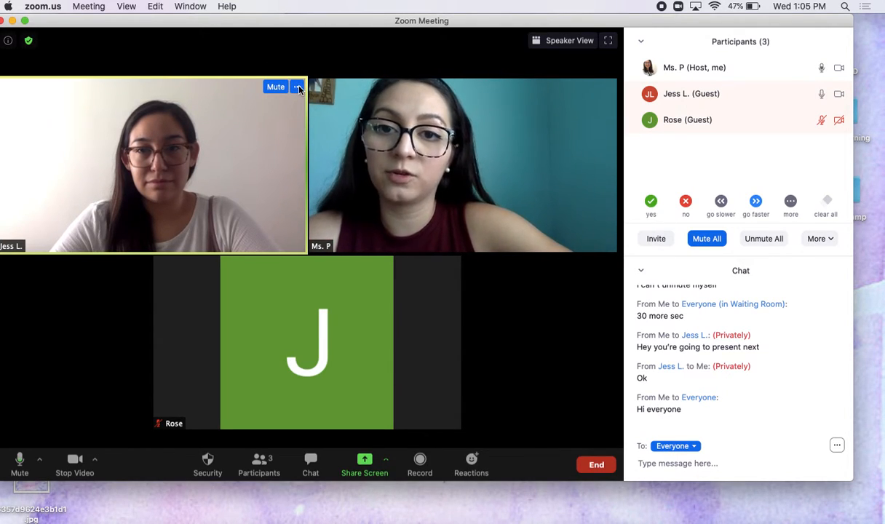
{"action": "left_click", "coordinate": [298, 88]}
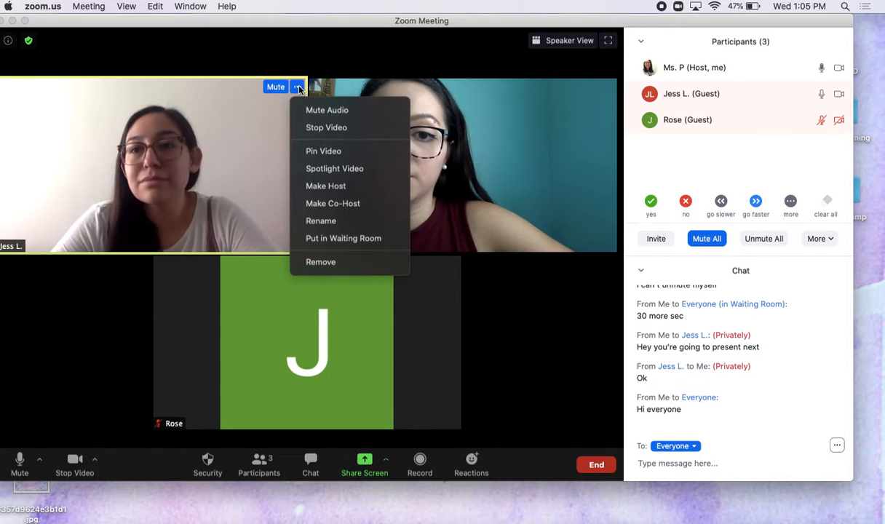
{"action": "left_click", "coordinate": [334, 168]}
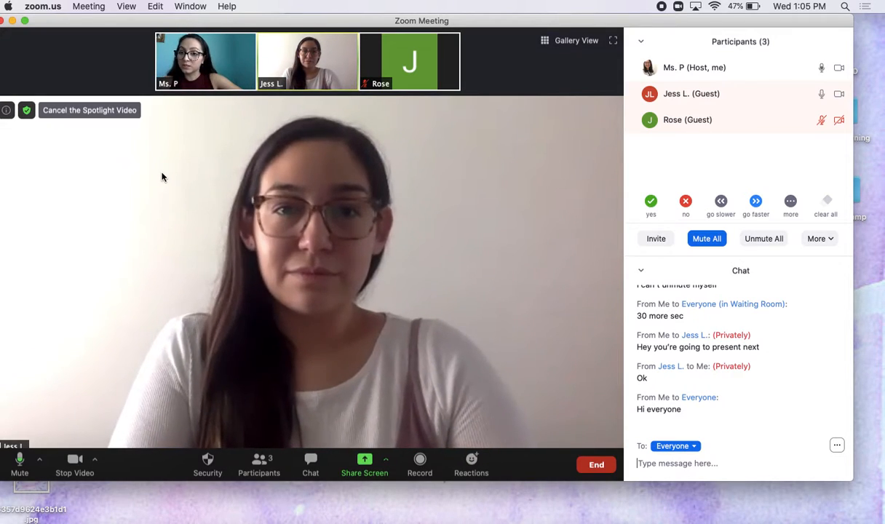
Step: Cancel the guest's spotlight and return the meeting to Gallery View
{"action": "left_click", "coordinate": [105, 110]}
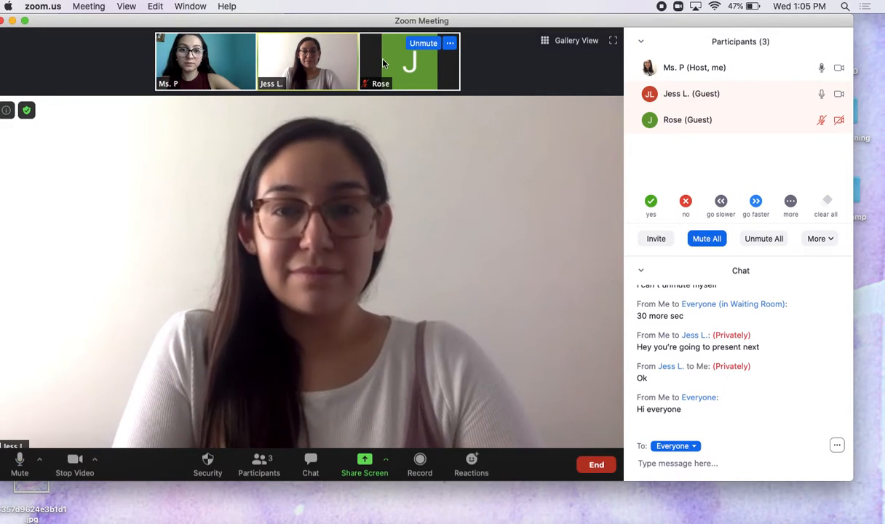
{"action": "left_click", "coordinate": [575, 43]}
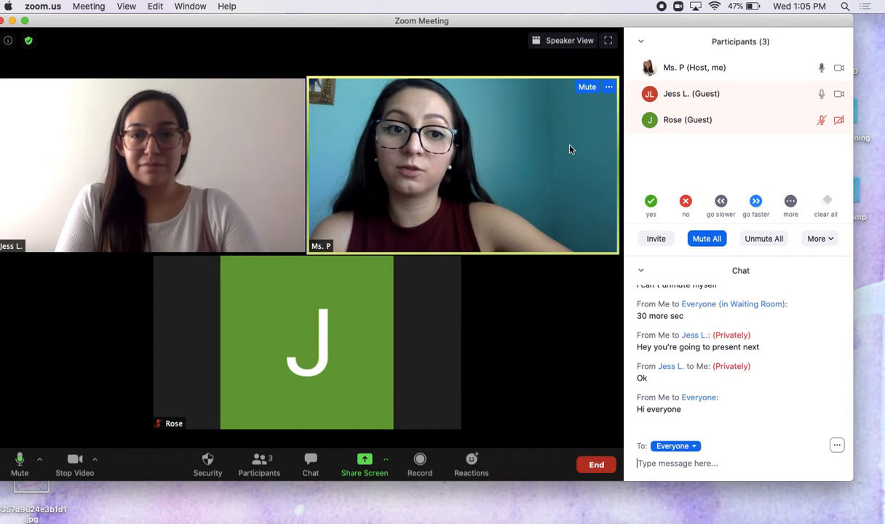
Step: Spotlight the host's own video and return the meeting to Gallery View
{"action": "left_click", "coordinate": [610, 89]}
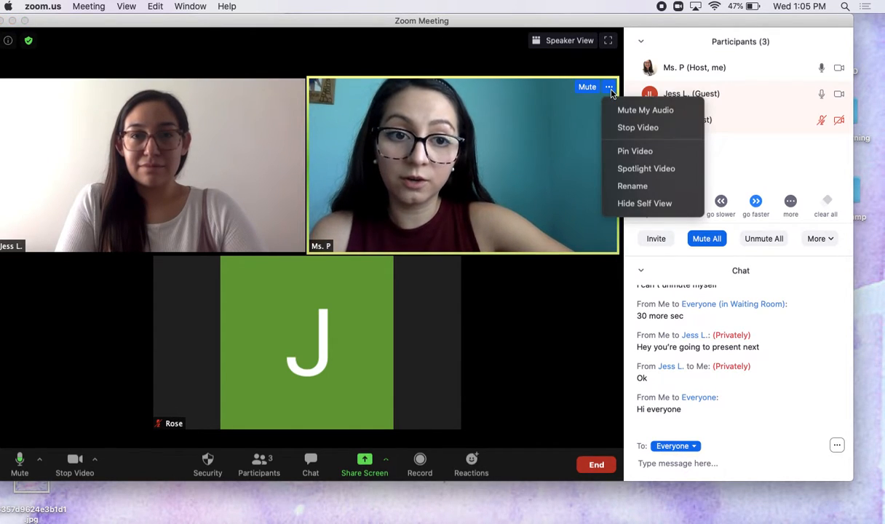
{"action": "left_click", "coordinate": [625, 169]}
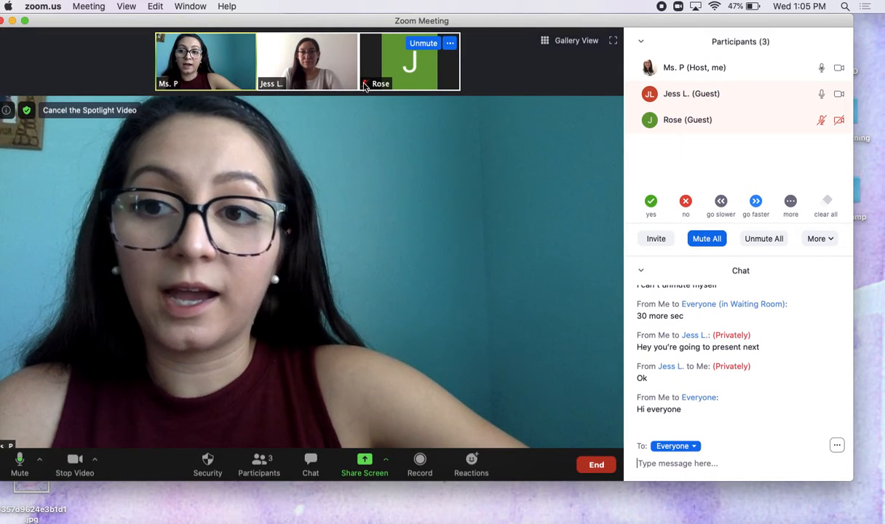
{"action": "left_click", "coordinate": [576, 41]}
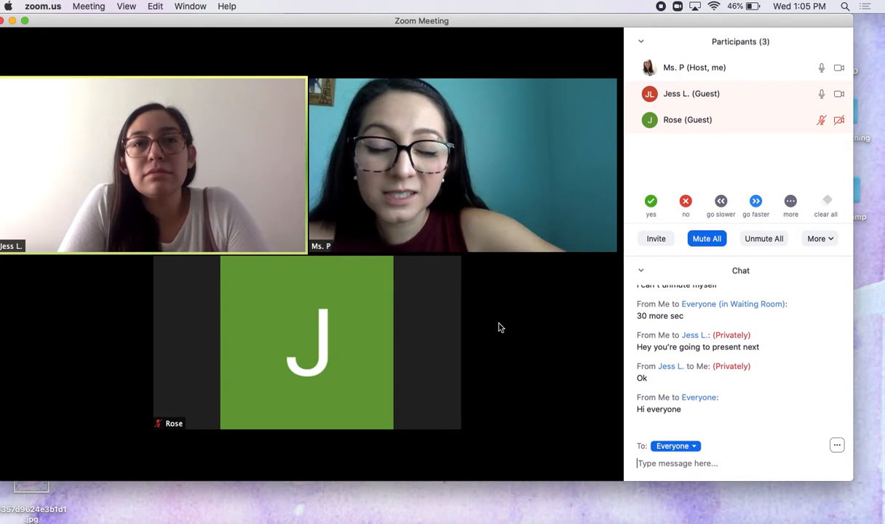
Step: Mute all current and new participants without allowing them to unmute themselves
{"action": "mouse_move", "coordinate": [484, 290]}
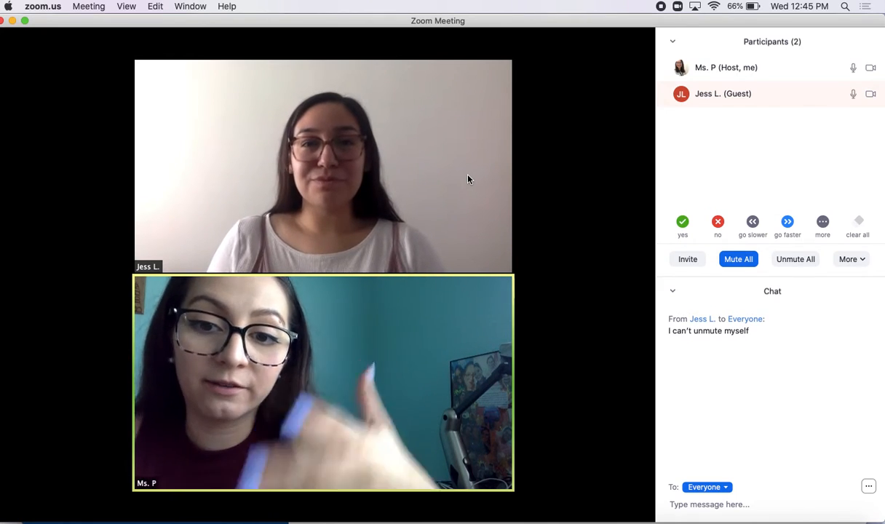
{"action": "left_click", "coordinate": [739, 261]}
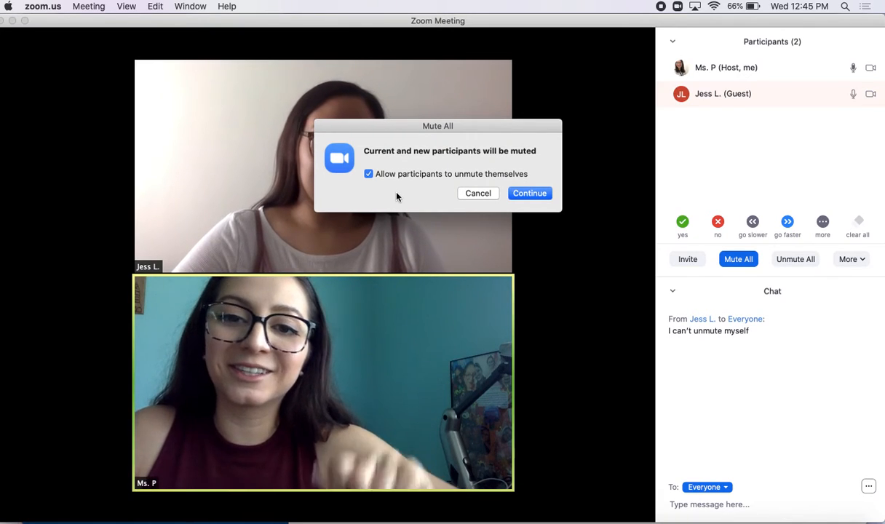
{"action": "left_click", "coordinate": [368, 173]}
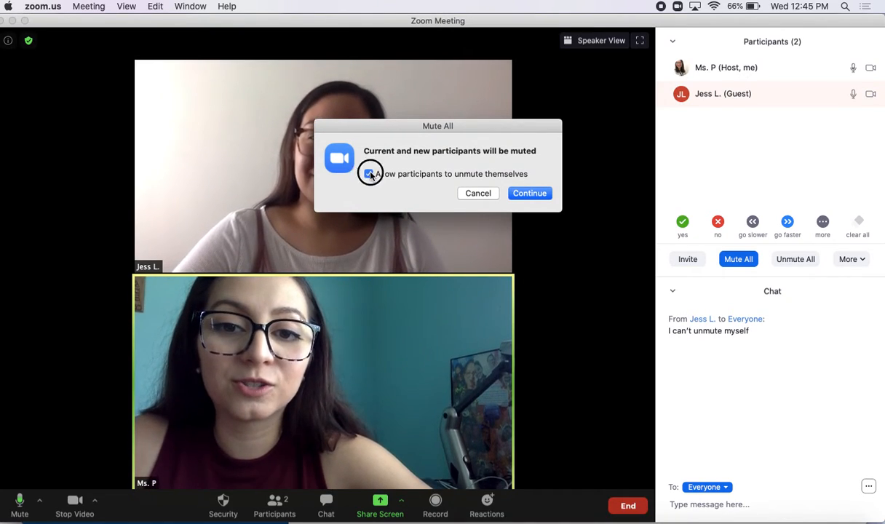
{"action": "left_click", "coordinate": [529, 193]}
Step: Unmute the muted guest from their video tile
{"action": "mouse_move", "coordinate": [394, 174]}
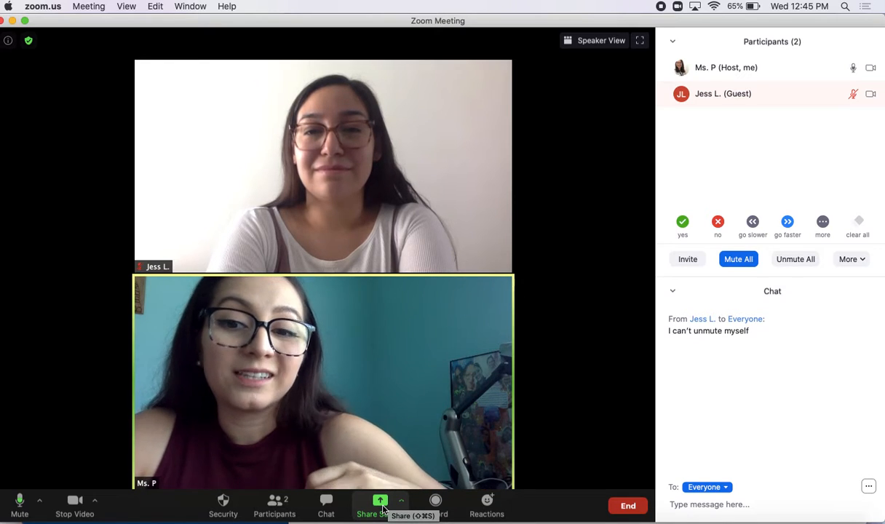
{"action": "mouse_move", "coordinate": [401, 139]}
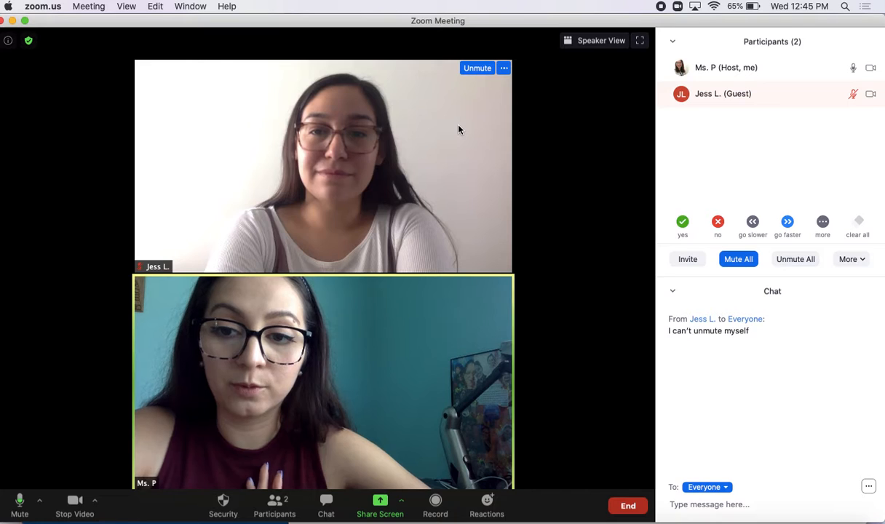
{"action": "left_click", "coordinate": [479, 69]}
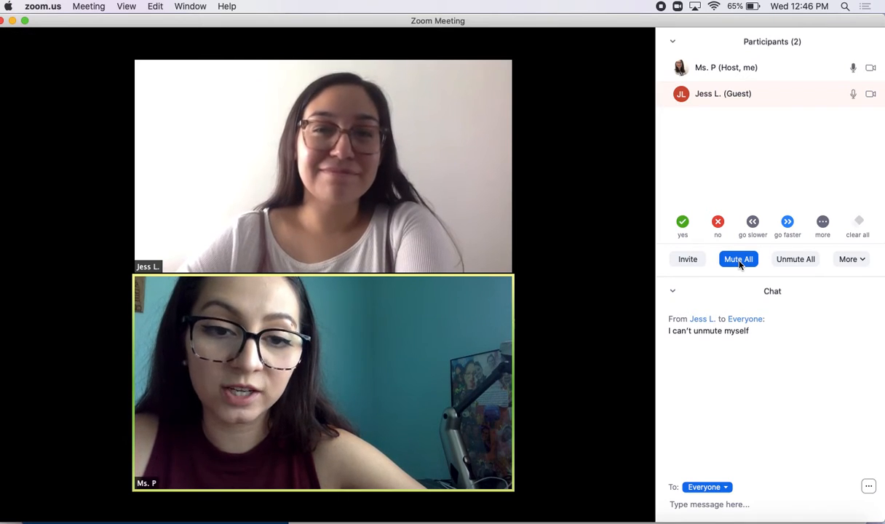
Step: Mute all current and new participants while allowing them to unmute themselves
{"action": "left_click", "coordinate": [736, 262]}
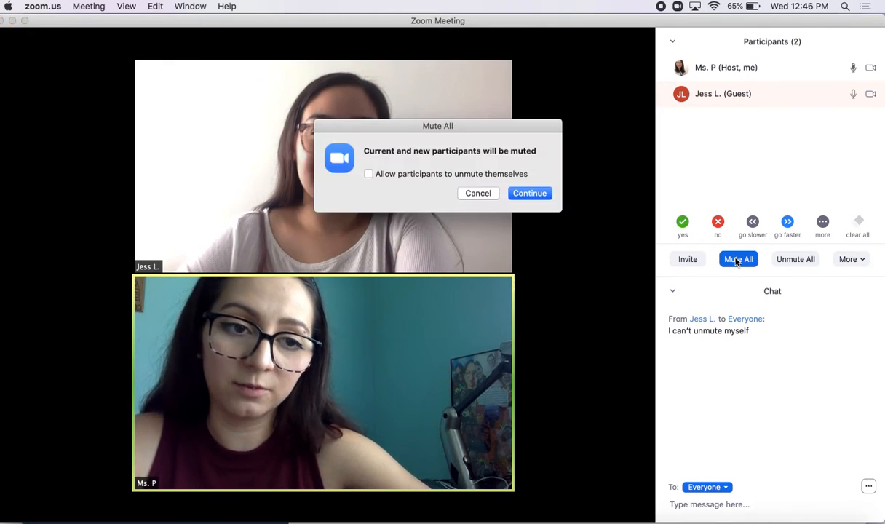
{"action": "left_click", "coordinate": [369, 174]}
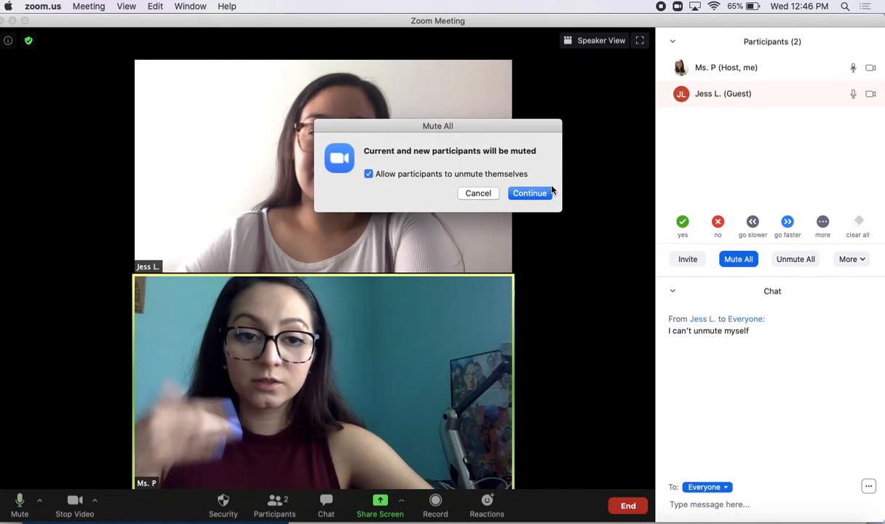
{"action": "left_click", "coordinate": [531, 193]}
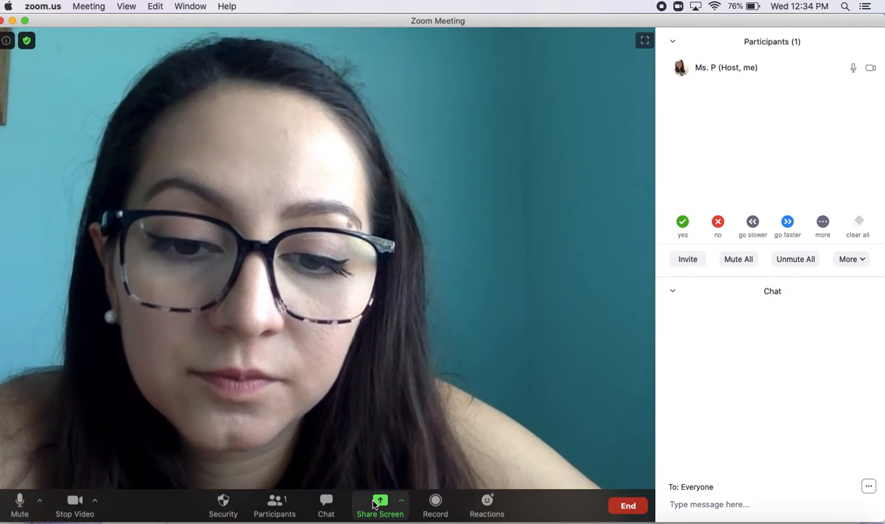
Step: Review the advanced screen sharing sources, and share Desktop 1 from the basic sources with computer sound included
{"action": "left_click", "coordinate": [379, 503]}
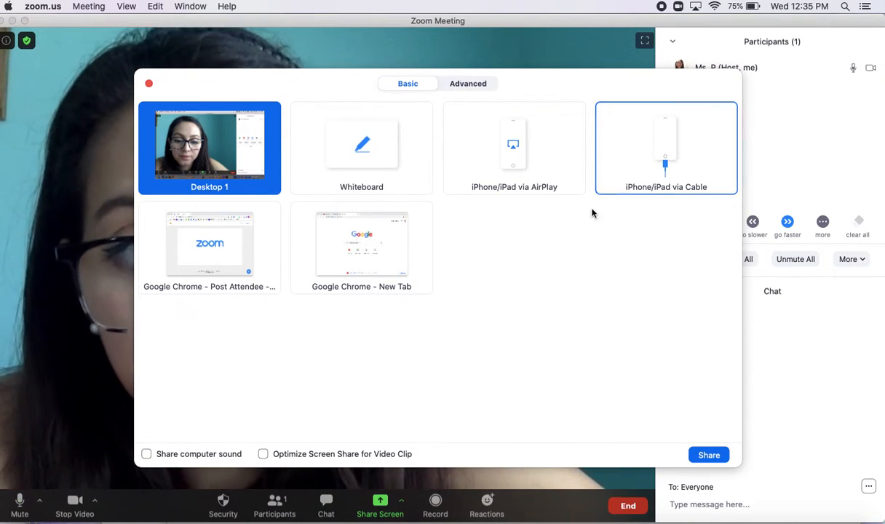
{"action": "left_click", "coordinate": [471, 84]}
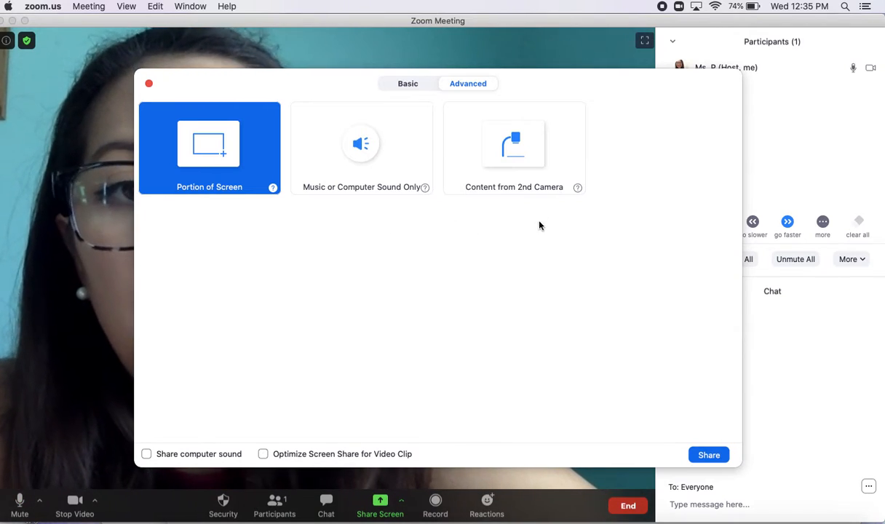
{"action": "left_click", "coordinate": [409, 84]}
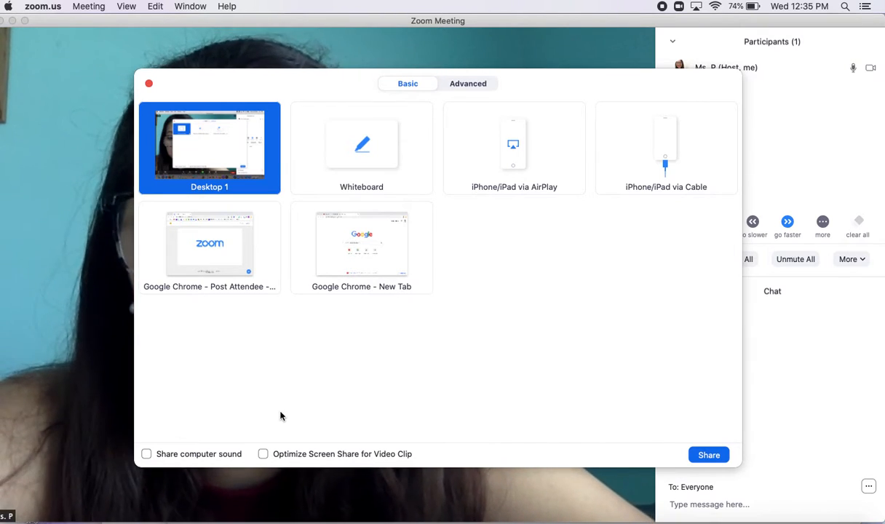
{"action": "left_click", "coordinate": [147, 454]}
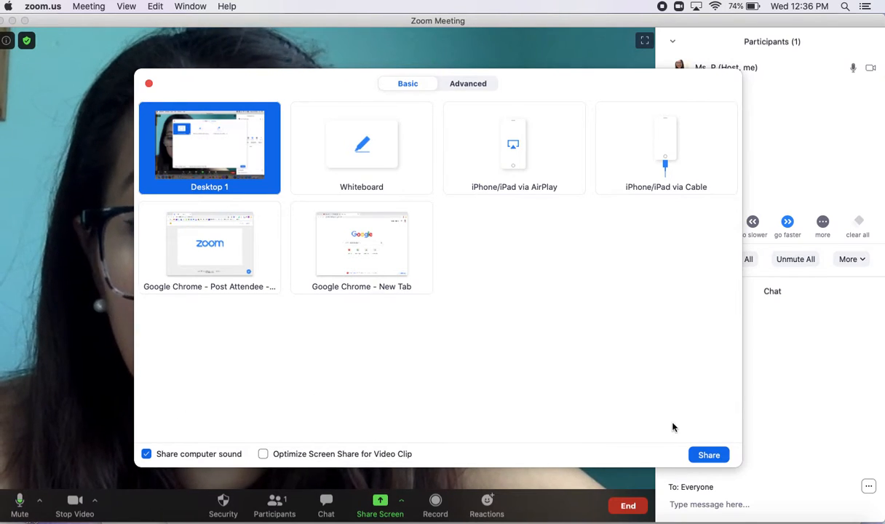
{"action": "left_click", "coordinate": [706, 456]}
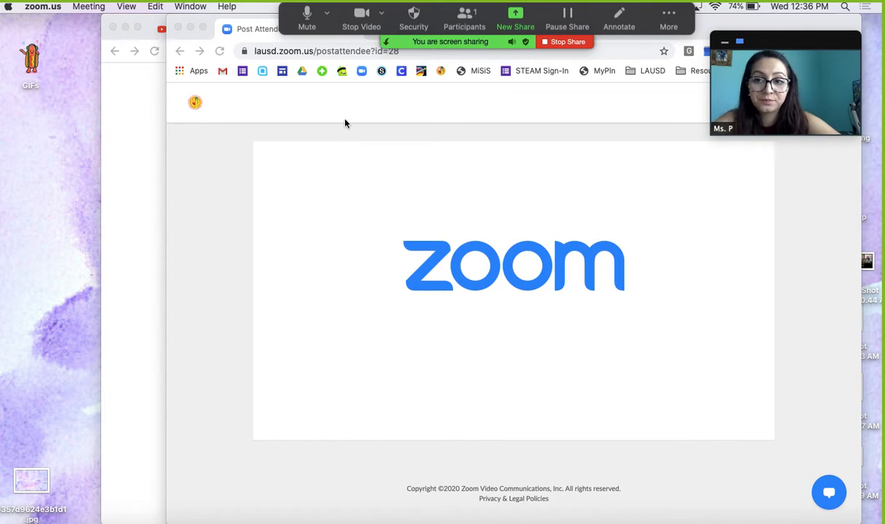
Step: Switch to the Chrome window with the Zoom page, widen it, and move the floating video thumbnail closer to the screen corner
{"action": "left_click", "coordinate": [168, 76]}
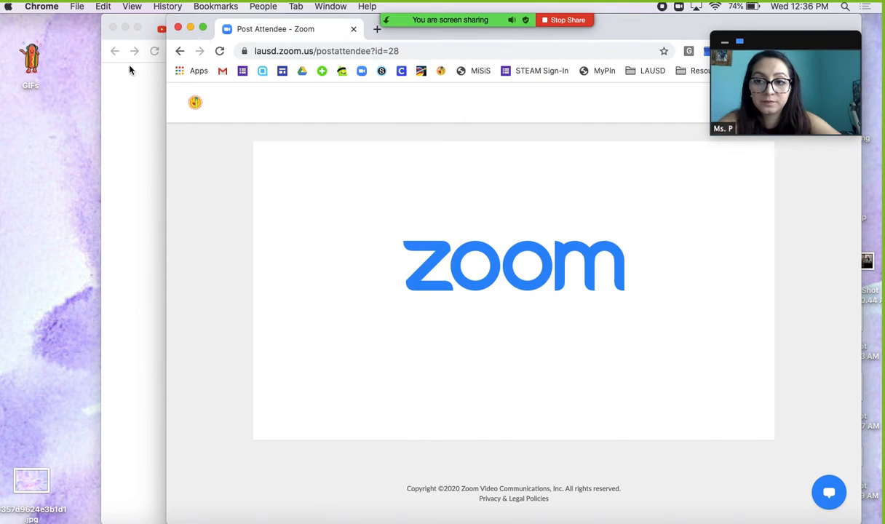
{"action": "left_click_drag", "start_coordinate": [94, 69], "coordinate": [43, 72]}
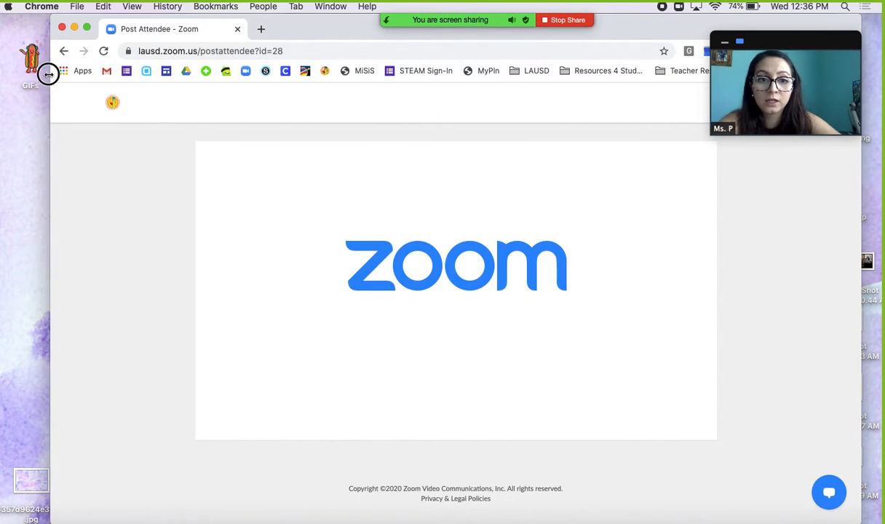
{"action": "mouse_move", "coordinate": [795, 39]}
{"action": "left_mouse_down"}
{"action": "mouse_move", "coordinate": [814, 36]}
{"action": "mouse_move", "coordinate": [826, 45]}
{"action": "mouse_move", "coordinate": [786, 27]}
{"action": "mouse_move", "coordinate": [806, 26]}
{"action": "left_mouse_up"}
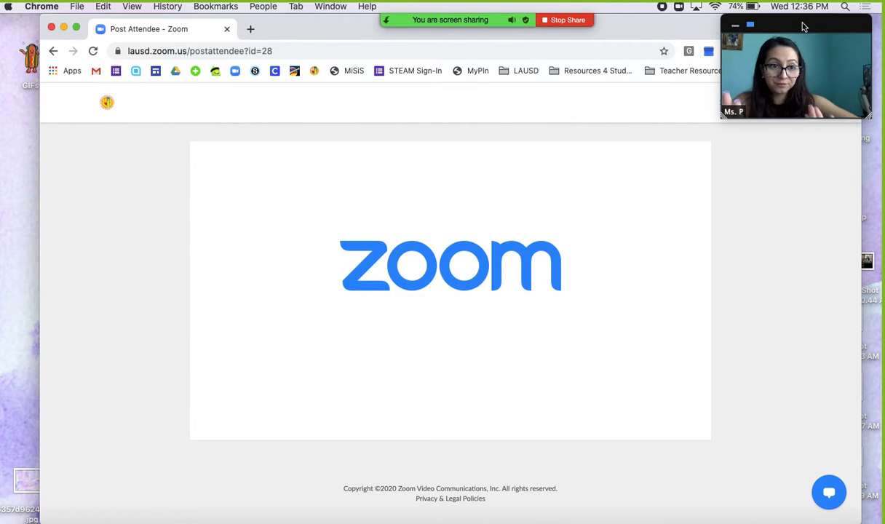
{"action": "left_click_drag", "start_coordinate": [804, 26], "coordinate": [810, 26]}
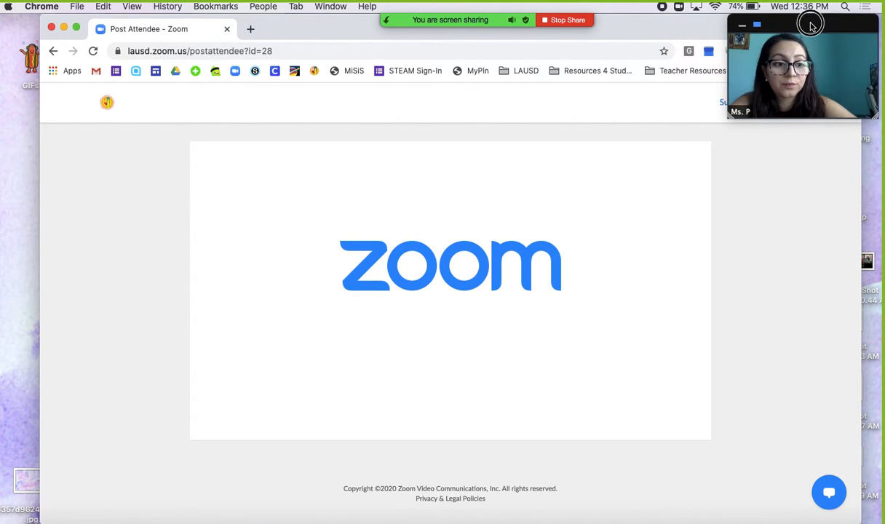
Step: Widen the browser window, and hide the floating thumbnail video before showing the active speaker video again
{"action": "left_click_drag", "start_coordinate": [860, 191], "coordinate": [879, 191]}
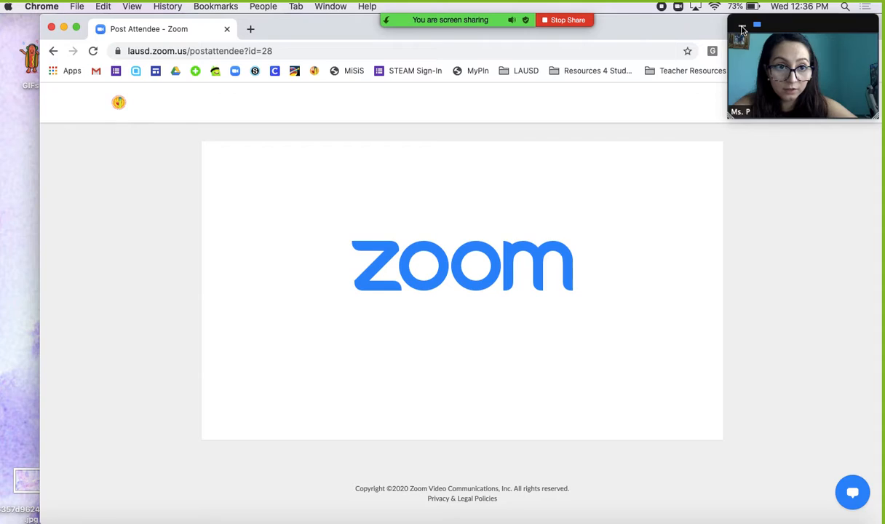
{"action": "left_click", "coordinate": [743, 27]}
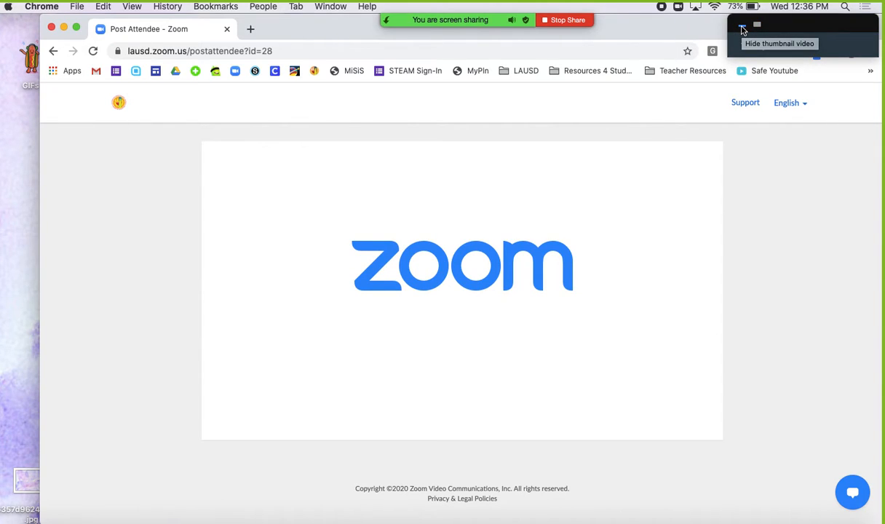
{"action": "left_click", "coordinate": [758, 27]}
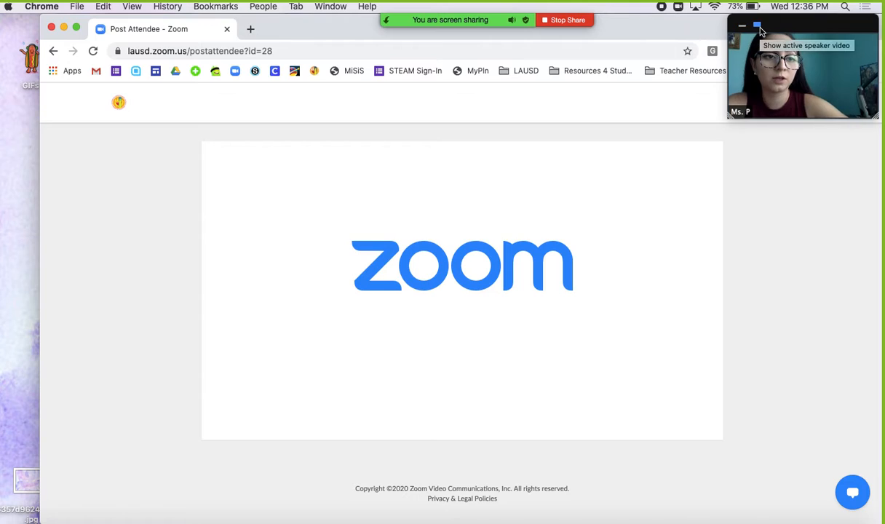
{"action": "left_click_drag", "start_coordinate": [730, 125], "coordinate": [824, 109]}
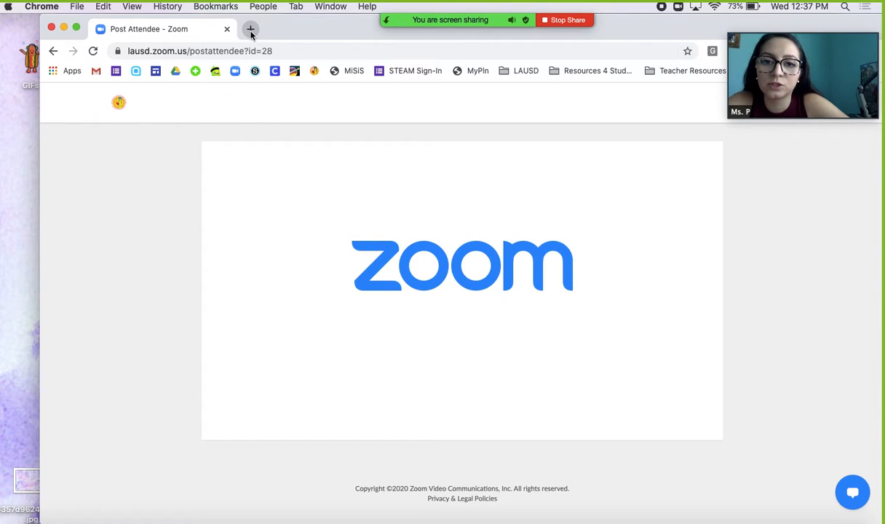
Step: Open the bookmarked animal timer YouTube playlist from the student resources bookmarks, and reposition the browser window
{"action": "left_click", "coordinate": [565, 73]}
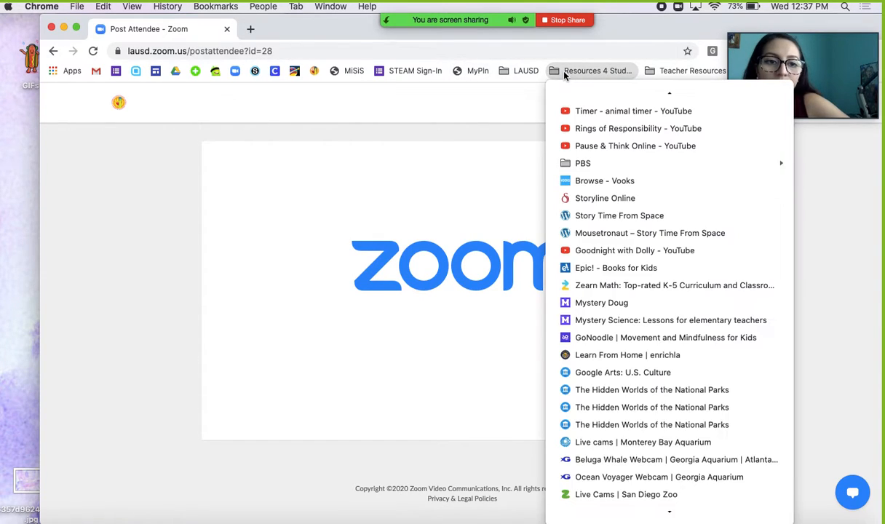
{"action": "left_click", "coordinate": [579, 112]}
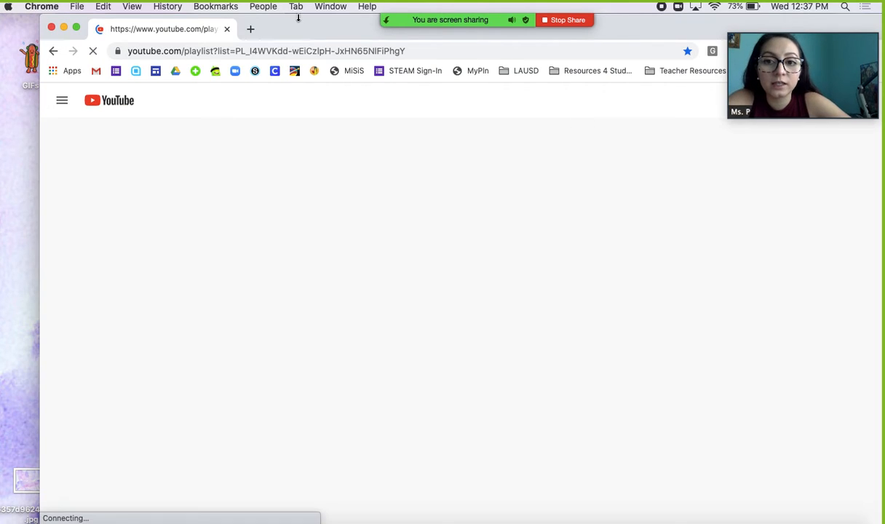
{"action": "left_click_drag", "start_coordinate": [301, 29], "coordinate": [283, 30]}
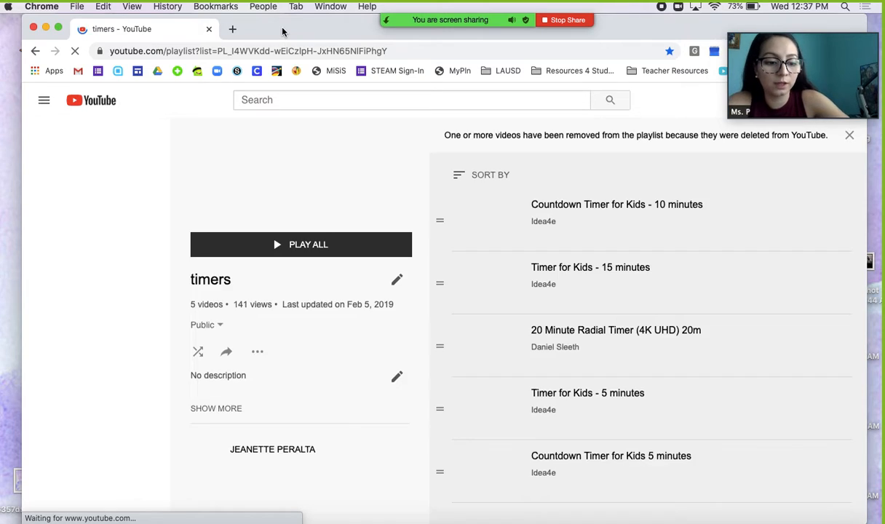
Step: Play "Countdown Timer for Kids - 10 minutes" from the timers playlist with the volume adjusted, and pause it
{"action": "key", "text": "XF86AudioRaiseVolume"}
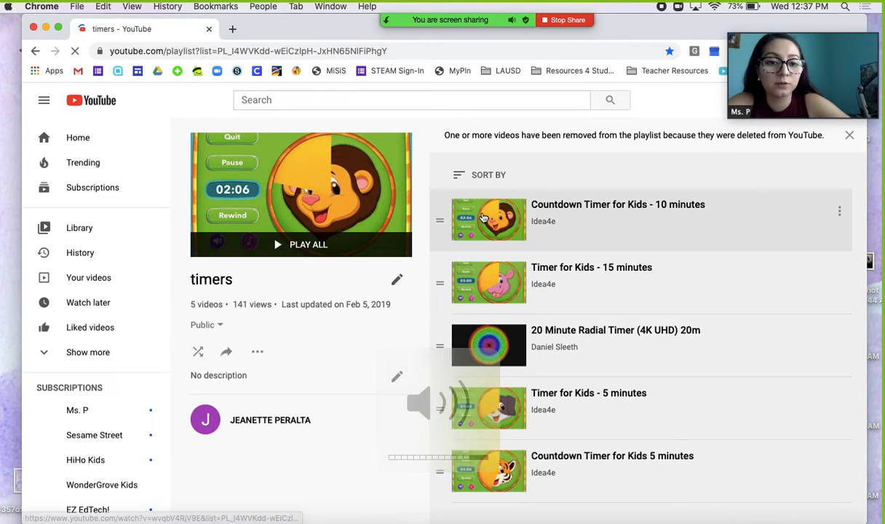
{"action": "left_click", "coordinate": [483, 213]}
{"action": "key", "text": "XF86AudioLowerVolume"}
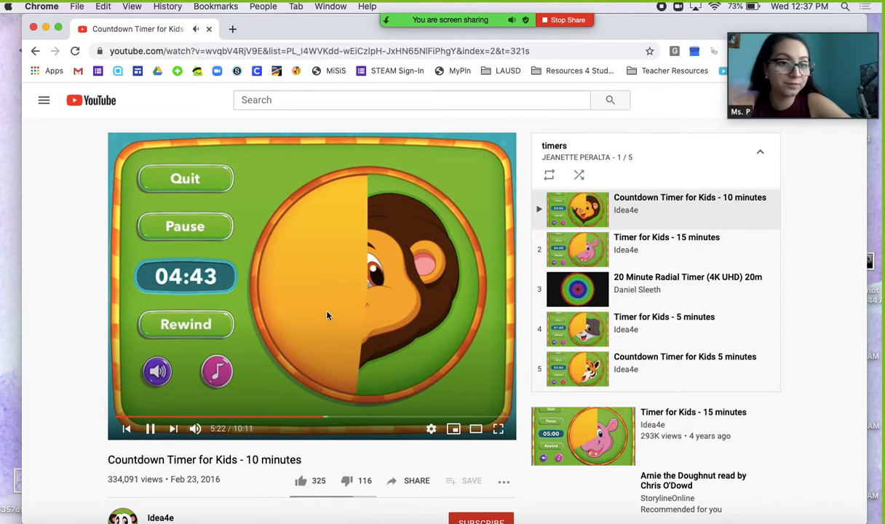
{"action": "left_click", "coordinate": [297, 306]}
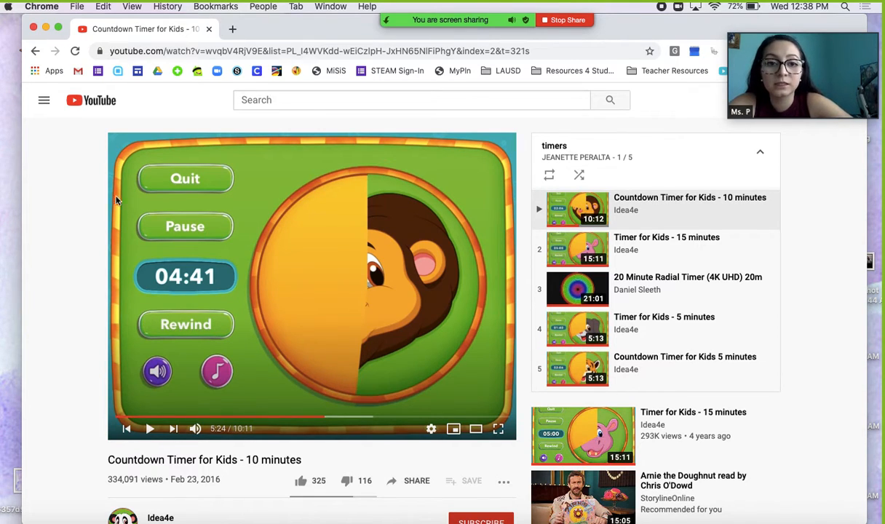
Step: Load the Benchmark Universe site in a new browser tab, and stop the screen share
{"action": "left_click", "coordinate": [233, 30]}
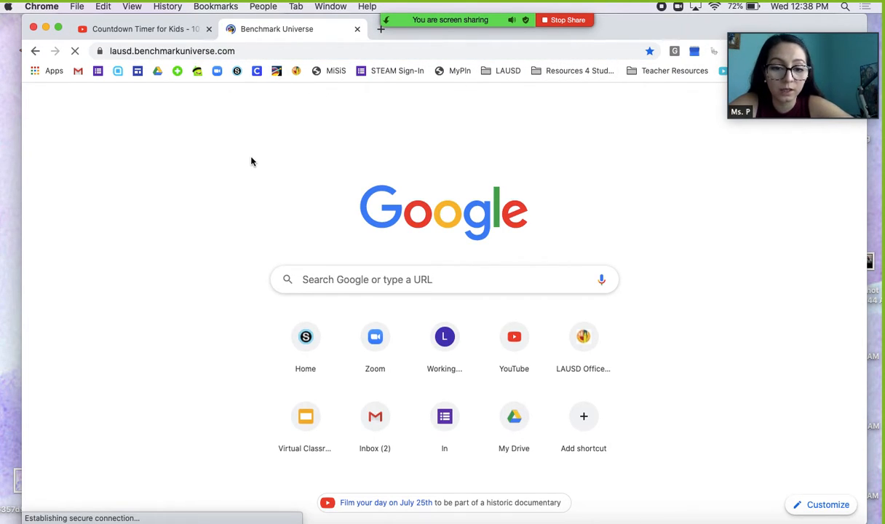
{"action": "left_click", "coordinate": [556, 27]}
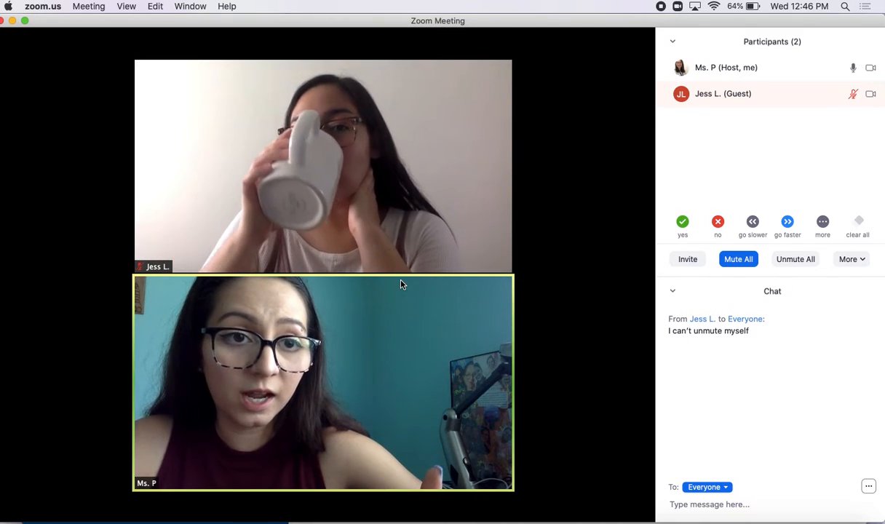
Step: Make the muted guest the meeting co-host from their video tile and confirm
{"action": "mouse_move", "coordinate": [409, 246]}
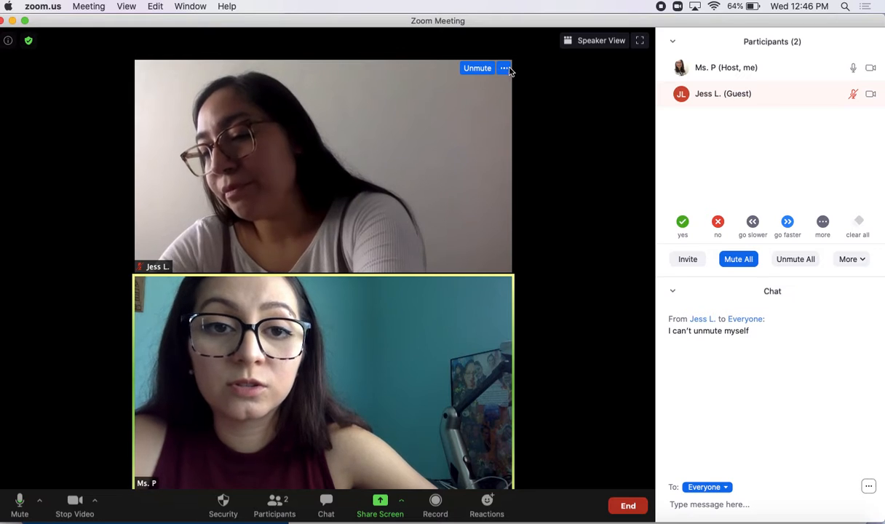
{"action": "left_click", "coordinate": [506, 71]}
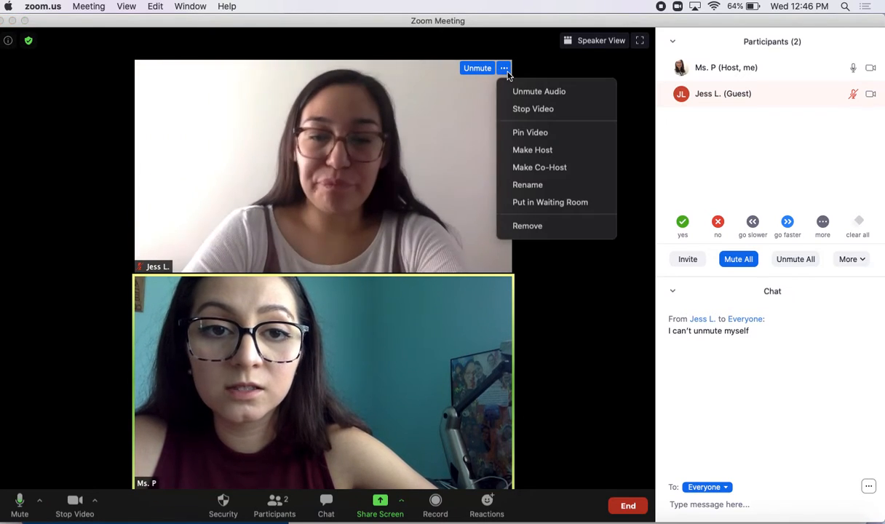
{"action": "left_click", "coordinate": [573, 167]}
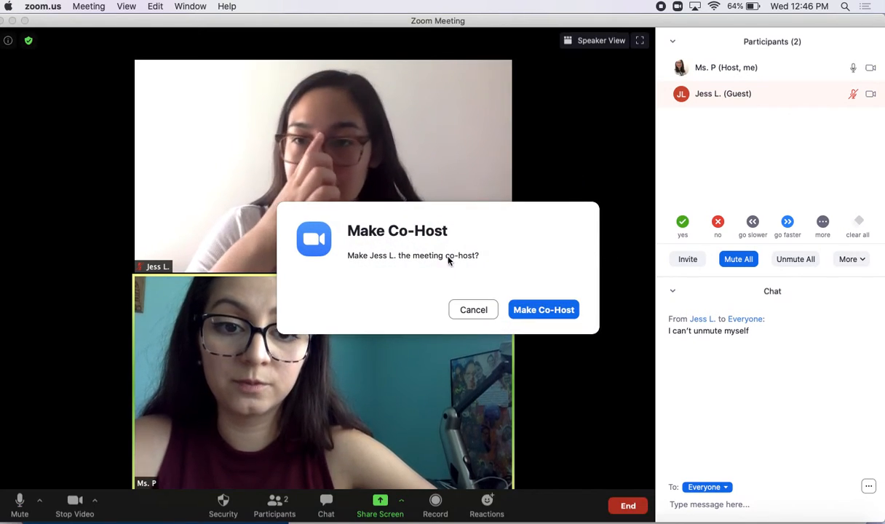
{"action": "left_click", "coordinate": [551, 311]}
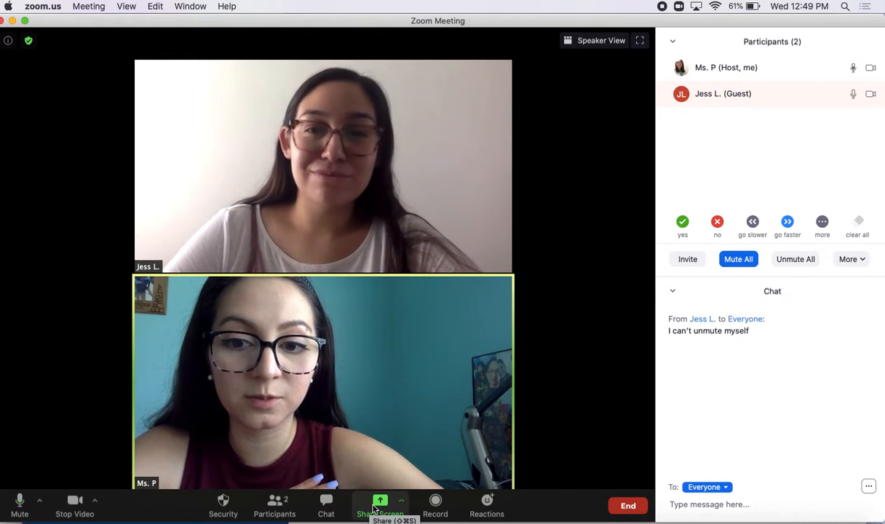
Step: Set the advanced sharing options to one participant sharing at a time, with all participants allowed to share
{"action": "left_click", "coordinate": [377, 507]}
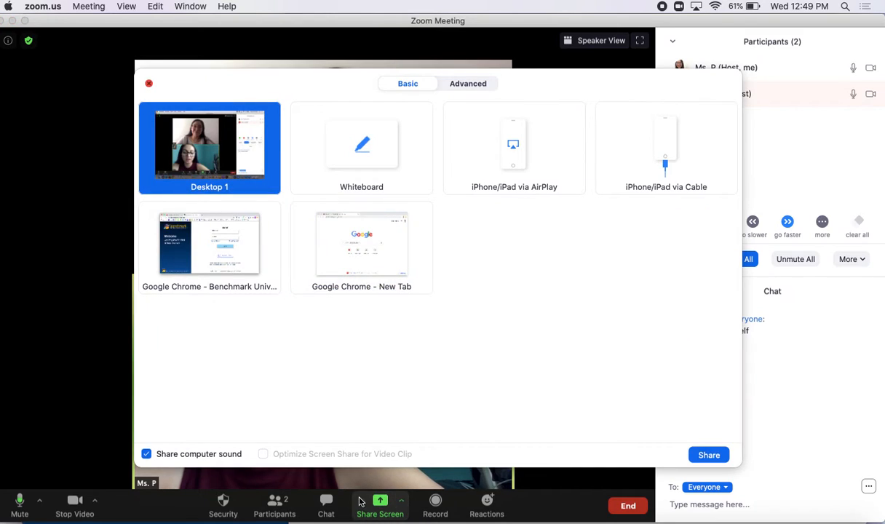
{"action": "left_click", "coordinate": [148, 83]}
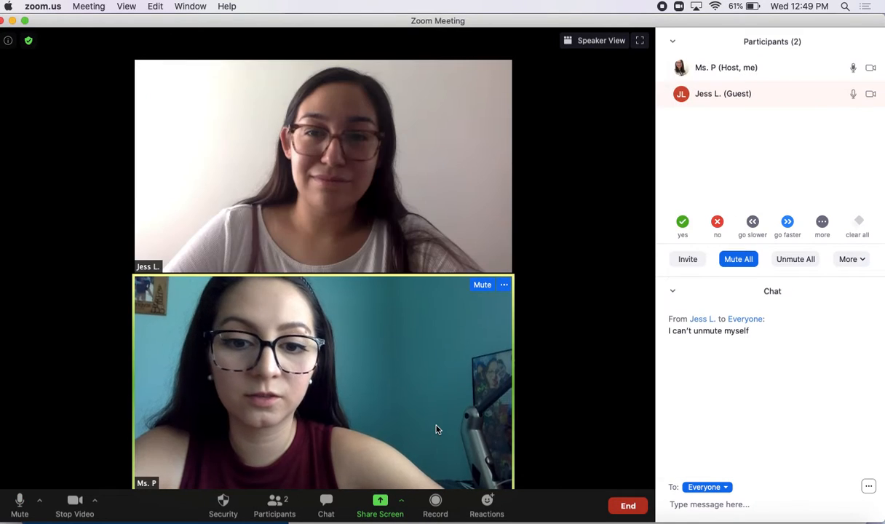
{"action": "left_click", "coordinate": [403, 503]}
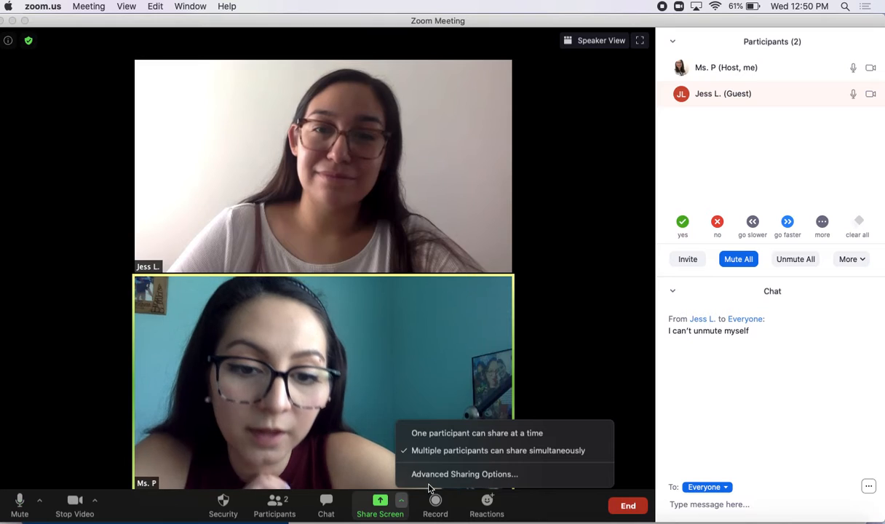
{"action": "left_click", "coordinate": [446, 474]}
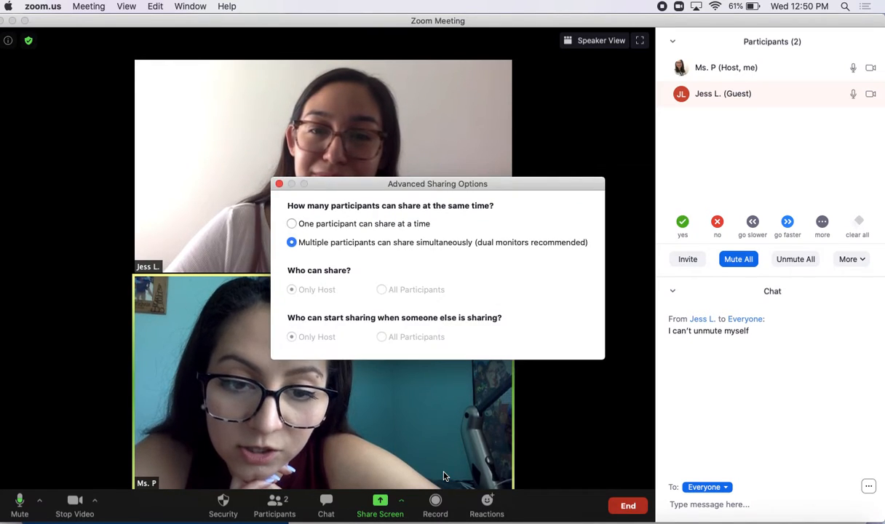
{"action": "left_click", "coordinate": [292, 225]}
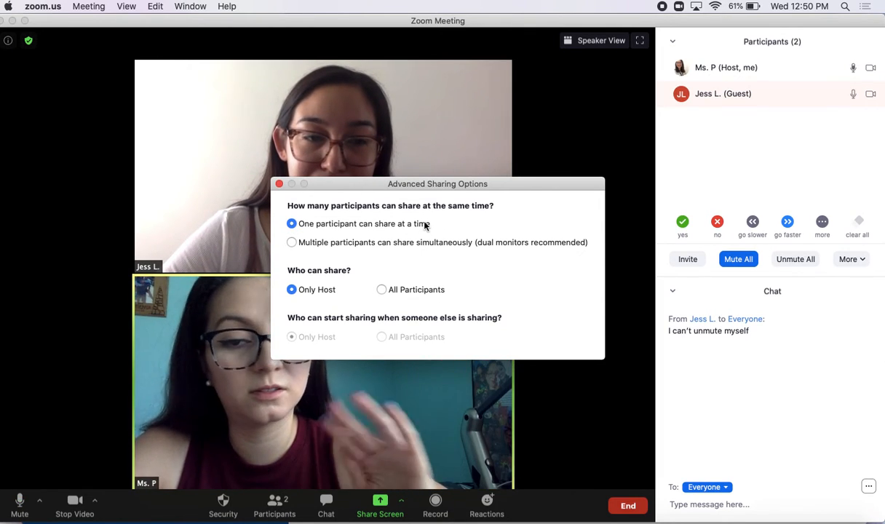
{"action": "left_click", "coordinate": [382, 291]}
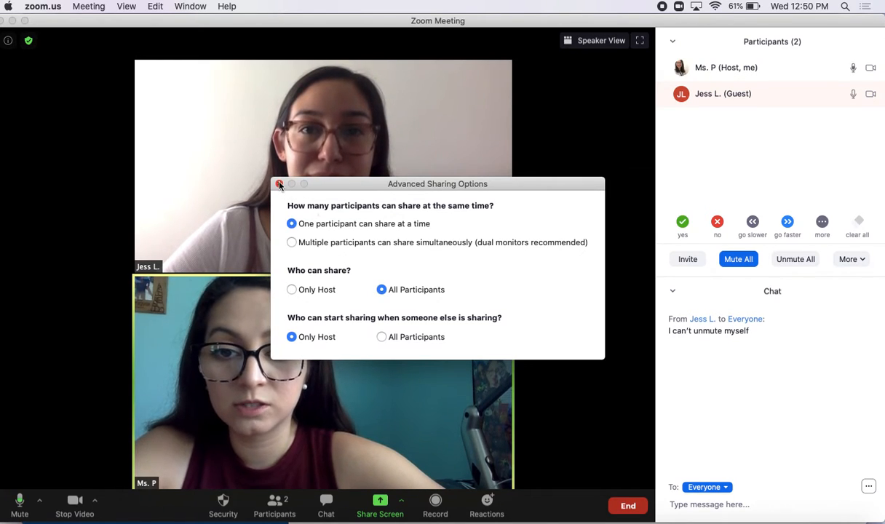
{"action": "key", "text": "Escape"}
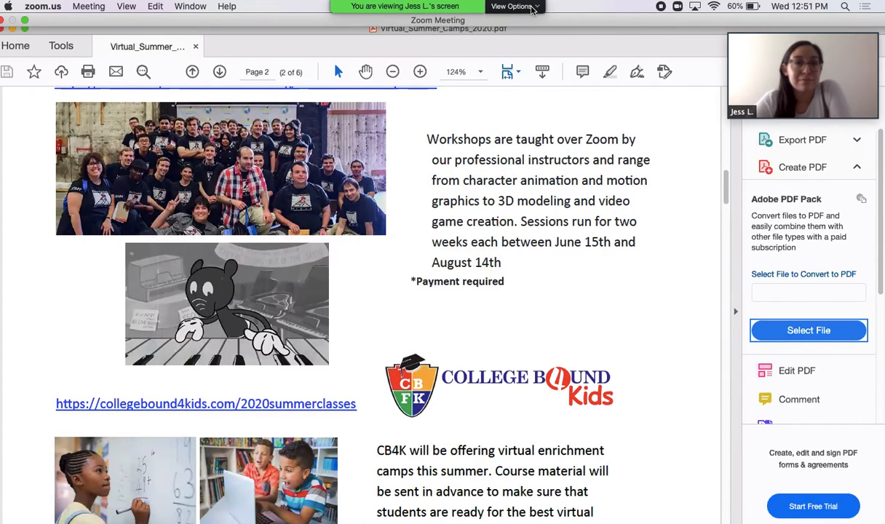
Step: Annotate the guest's shared screen with a freehand purple smiley face beside the workshop text
{"action": "left_click", "coordinate": [533, 7]}
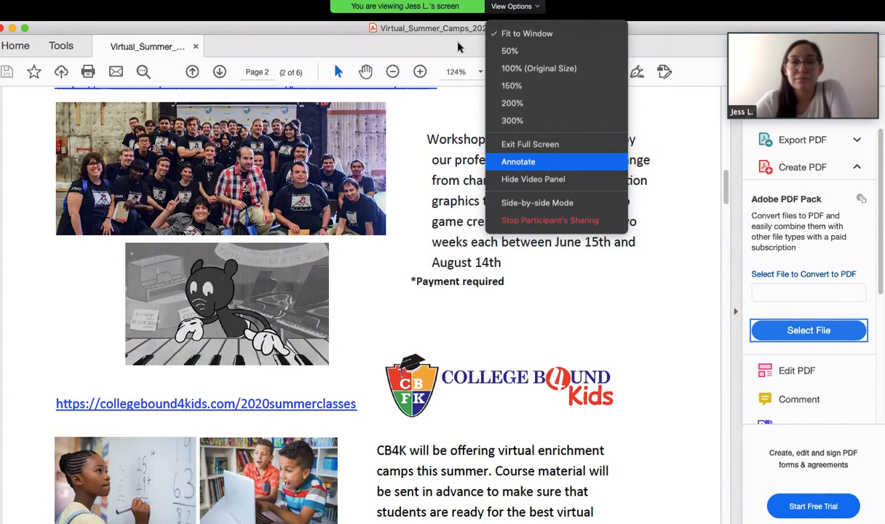
{"action": "left_click", "coordinate": [527, 162]}
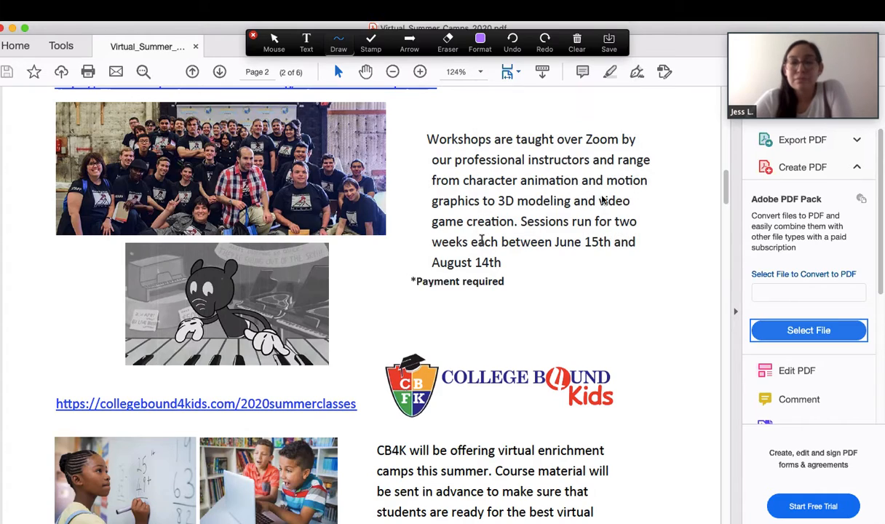
{"action": "left_click_drag", "start_coordinate": [668, 256], "coordinate": [670, 293]}
{"action": "left_click_drag", "start_coordinate": [678, 258], "coordinate": [683, 288]}
{"action": "mouse_move", "coordinate": [666, 321]}
{"action": "left_mouse_down"}
{"action": "mouse_move", "coordinate": [695, 316]}
{"action": "mouse_move", "coordinate": [703, 288]}
{"action": "mouse_move", "coordinate": [658, 237]}
{"action": "mouse_move", "coordinate": [718, 352]}
{"action": "mouse_move", "coordinate": [703, 261]}
{"action": "left_mouse_up"}
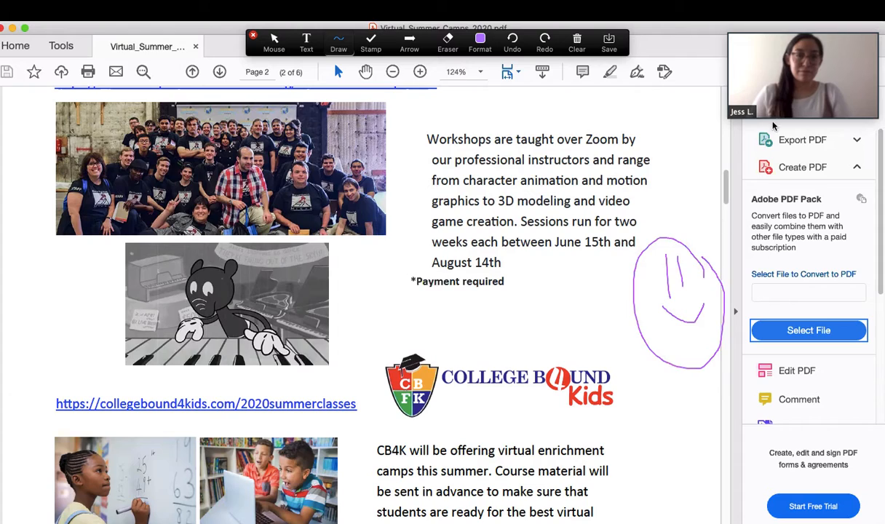
Step: Clear all drawings from the guest's shared screen and close the annotation tools
{"action": "left_click", "coordinate": [578, 44]}
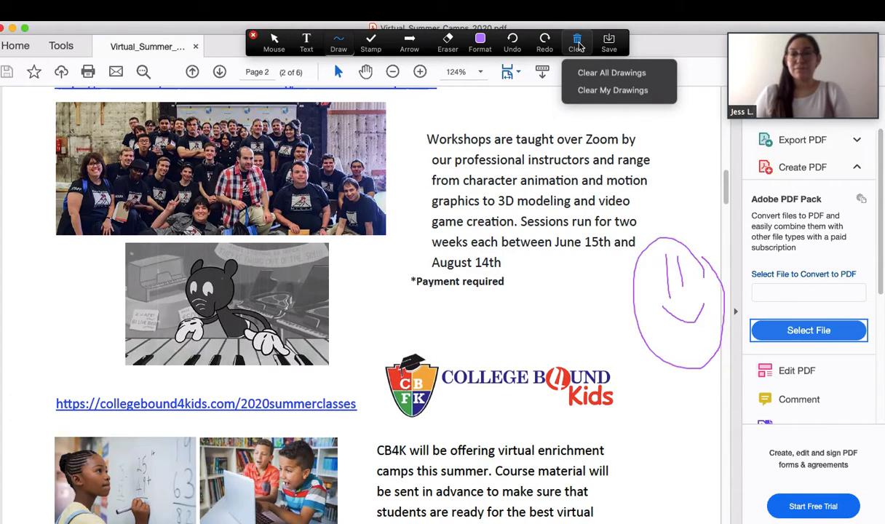
{"action": "left_click", "coordinate": [608, 72]}
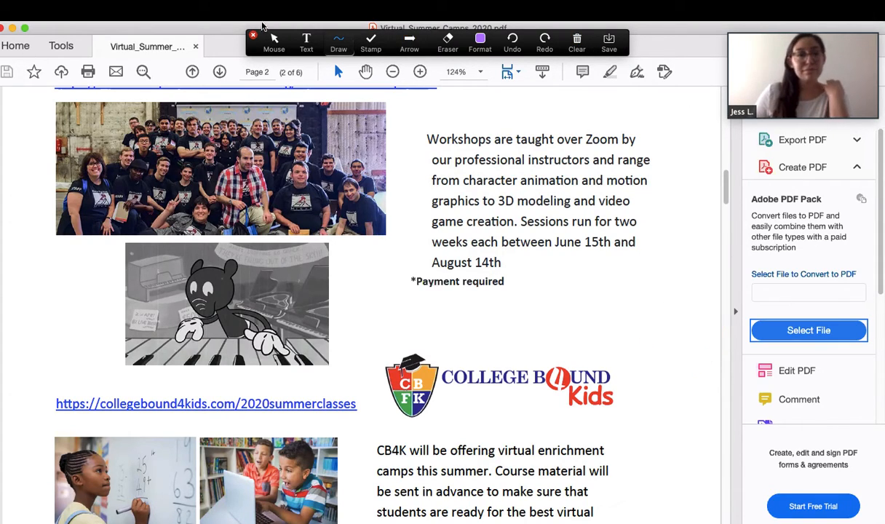
{"action": "left_click", "coordinate": [252, 35]}
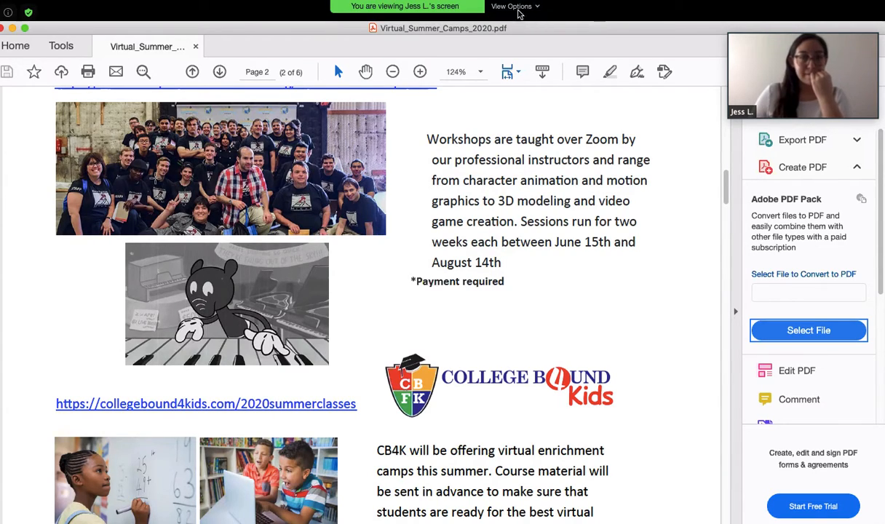
Step: Stop the guest's screen sharing, and share Desktop 1 with computer sound included
{"action": "left_click", "coordinate": [514, 6]}
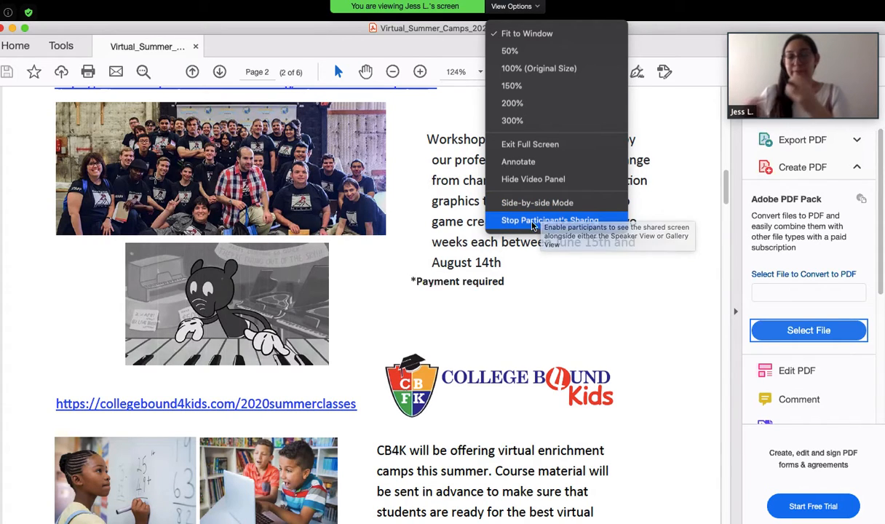
{"action": "left_click", "coordinate": [571, 221]}
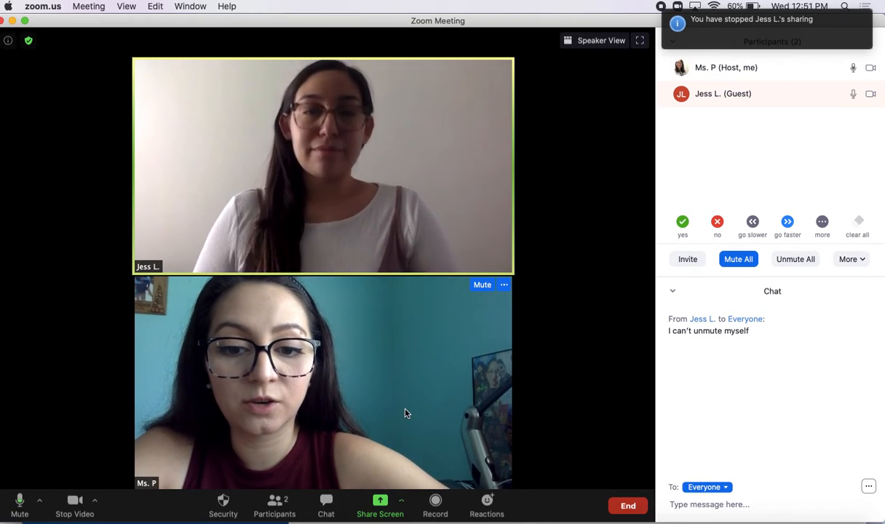
{"action": "left_click", "coordinate": [379, 504]}
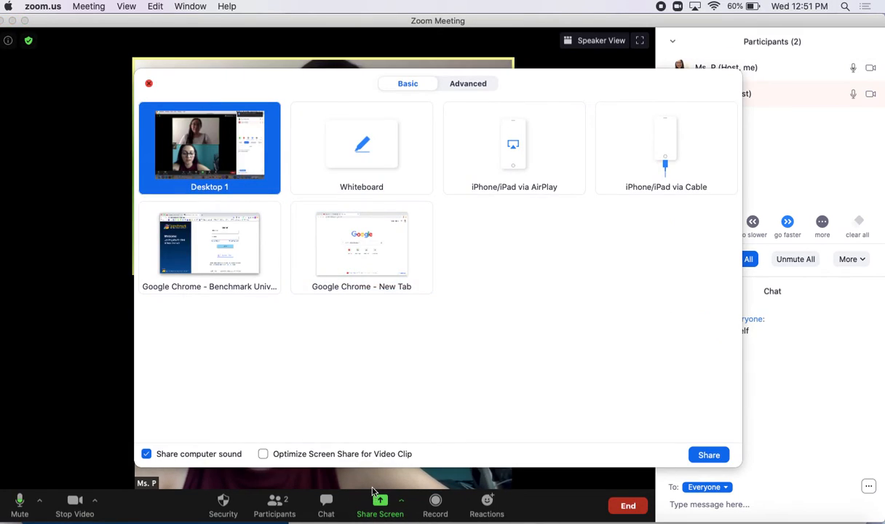
{"action": "left_click", "coordinate": [707, 454]}
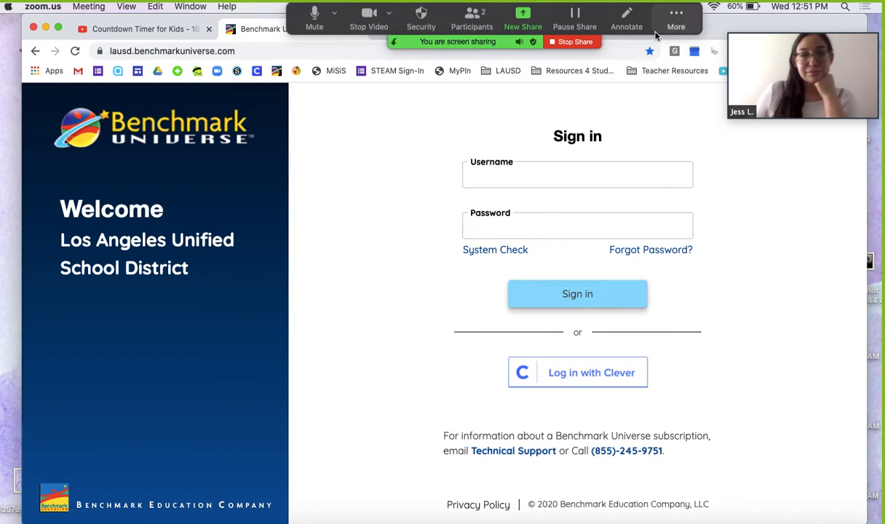
Step: Close the annotation tools on the shared screen and disable attendee annotation
{"action": "left_click", "coordinate": [632, 15]}
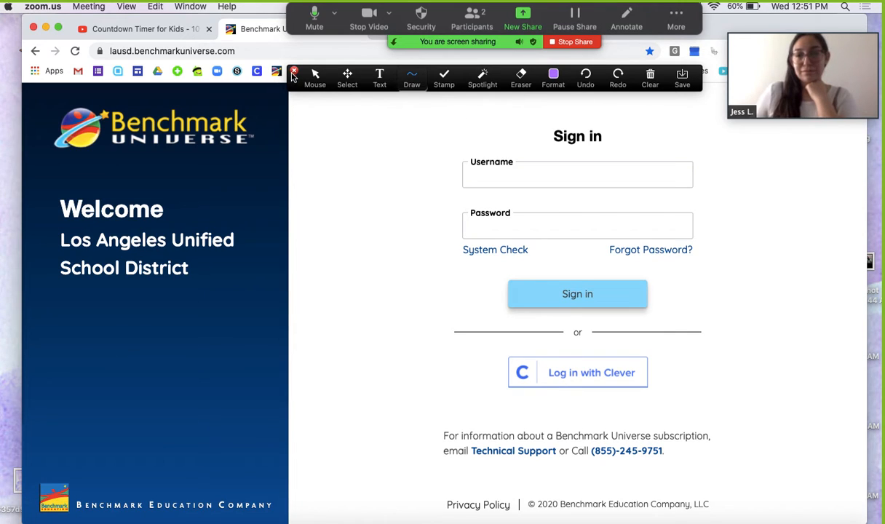
{"action": "left_click", "coordinate": [293, 76]}
{"action": "left_click", "coordinate": [674, 17]}
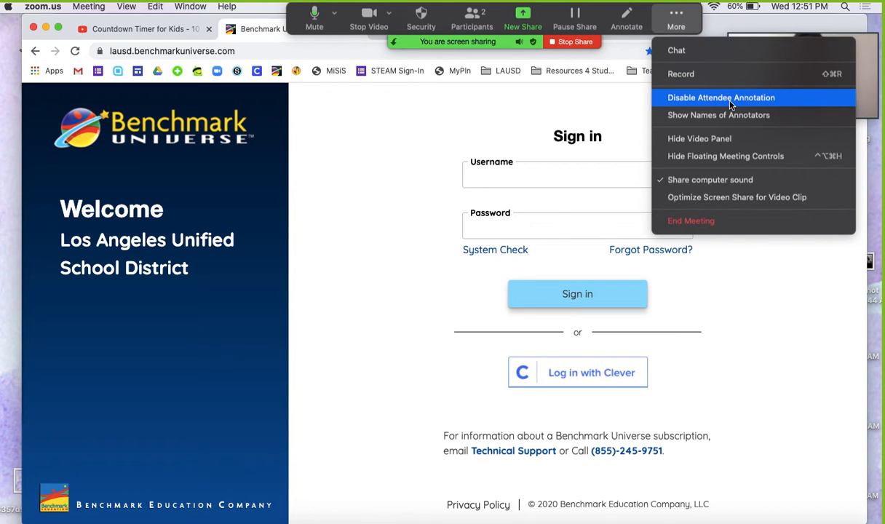
{"action": "left_click", "coordinate": [674, 17]}
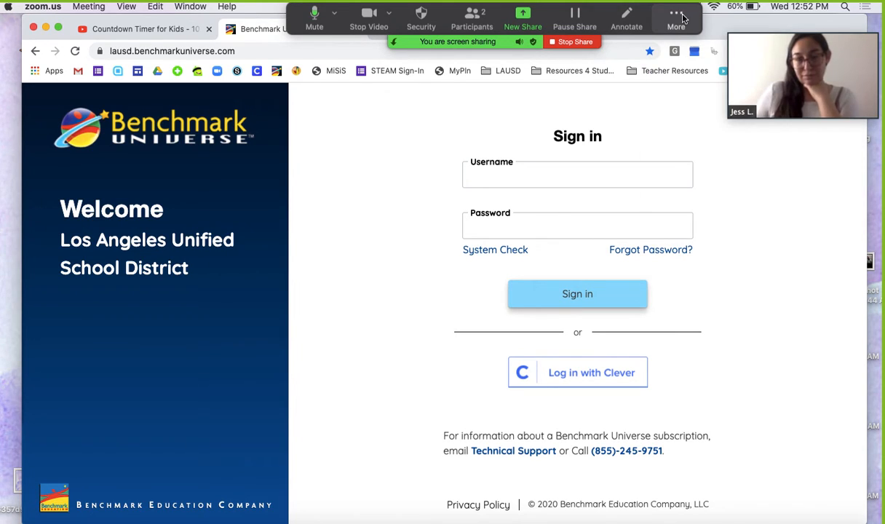
{"action": "left_click", "coordinate": [681, 17]}
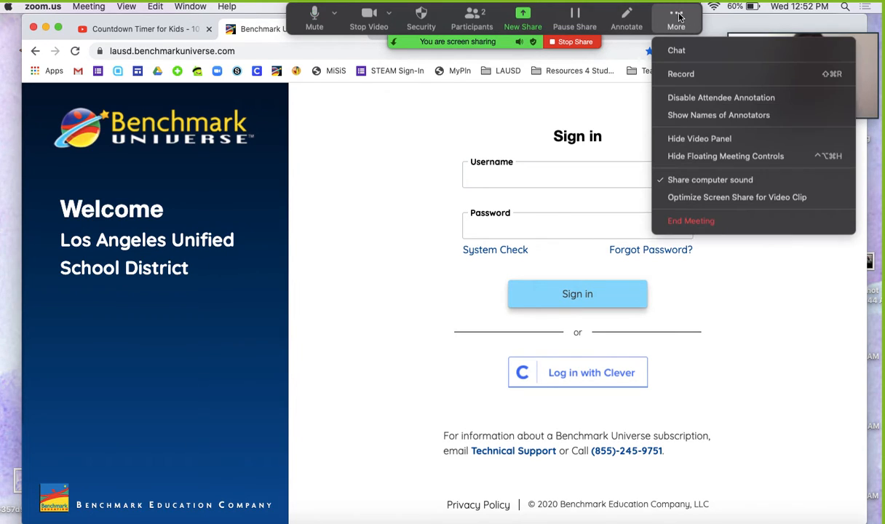
{"action": "left_click", "coordinate": [701, 106]}
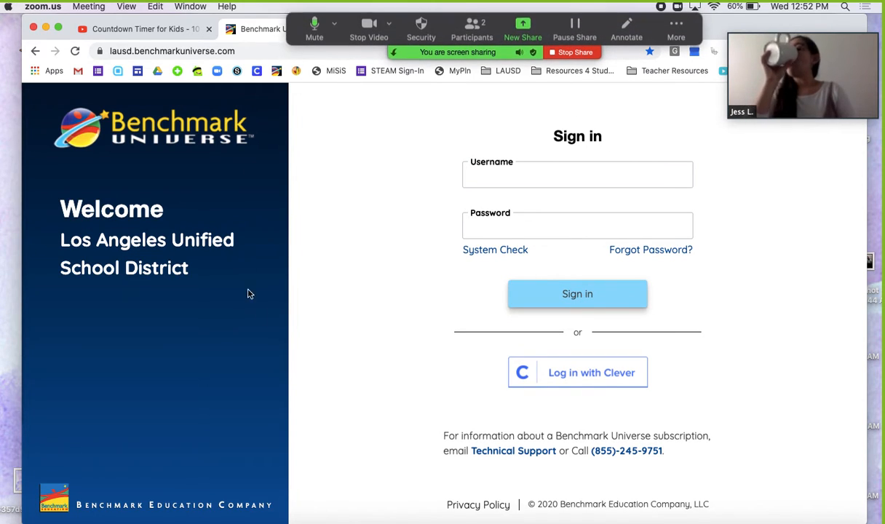
Step: Show the participants list during the screen share and place its window below the guest's video
{"action": "left_click", "coordinate": [466, 30]}
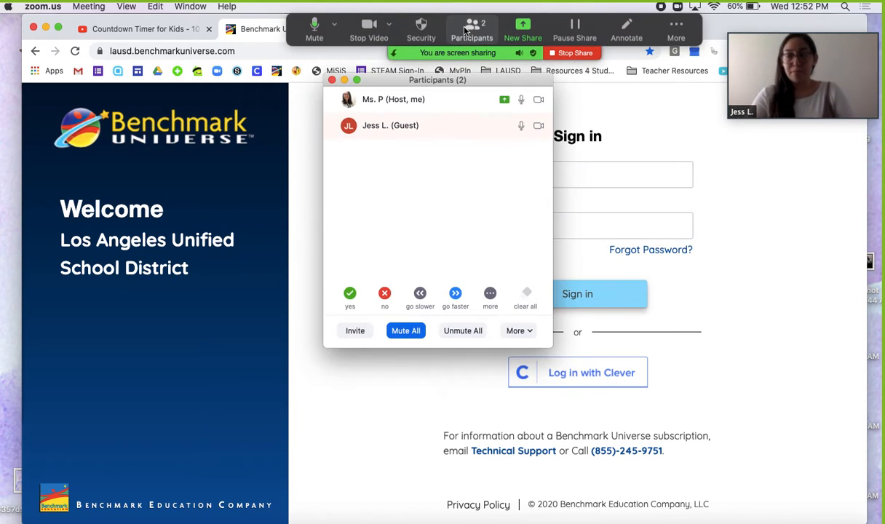
{"action": "left_click_drag", "start_coordinate": [437, 136], "coordinate": [777, 151]}
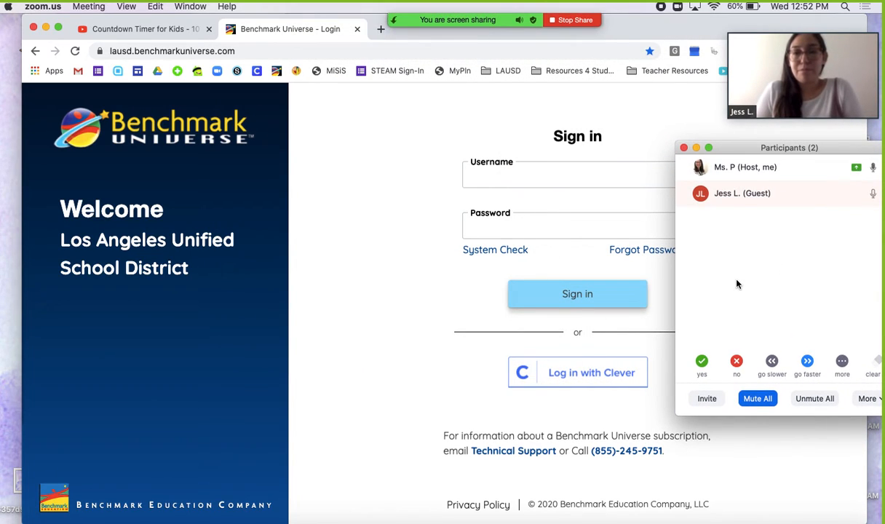
{"action": "left_click_drag", "start_coordinate": [749, 146], "coordinate": [709, 146]}
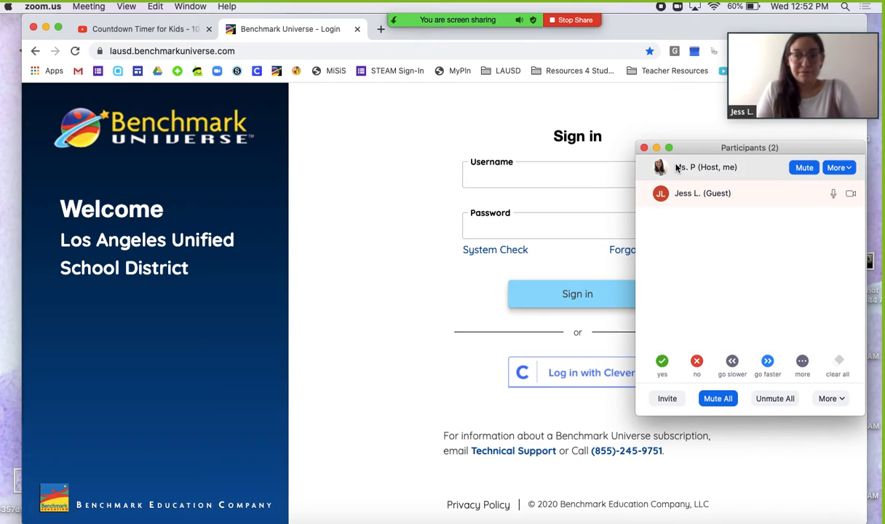
Step: Mute all current and new participants without allowing them to unmute themselves, and close the participants list
{"action": "left_click", "coordinate": [718, 399]}
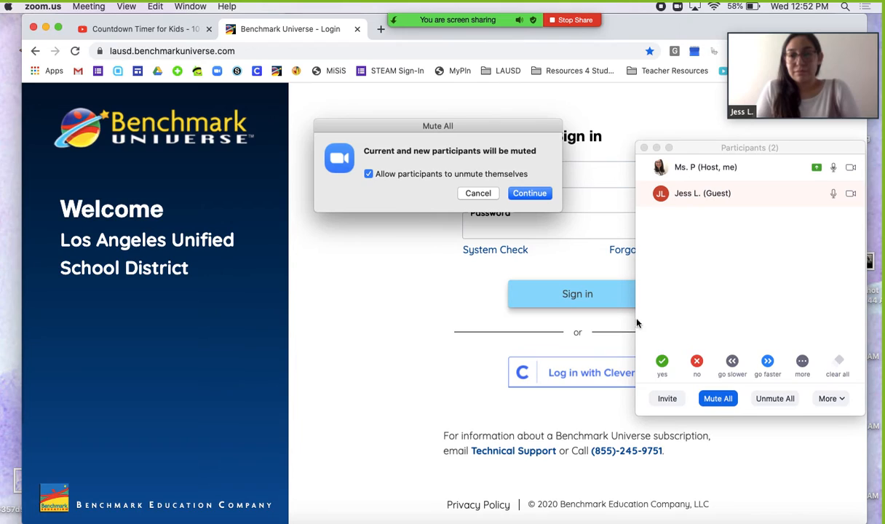
{"action": "left_click", "coordinate": [369, 174]}
{"action": "left_click", "coordinate": [520, 191]}
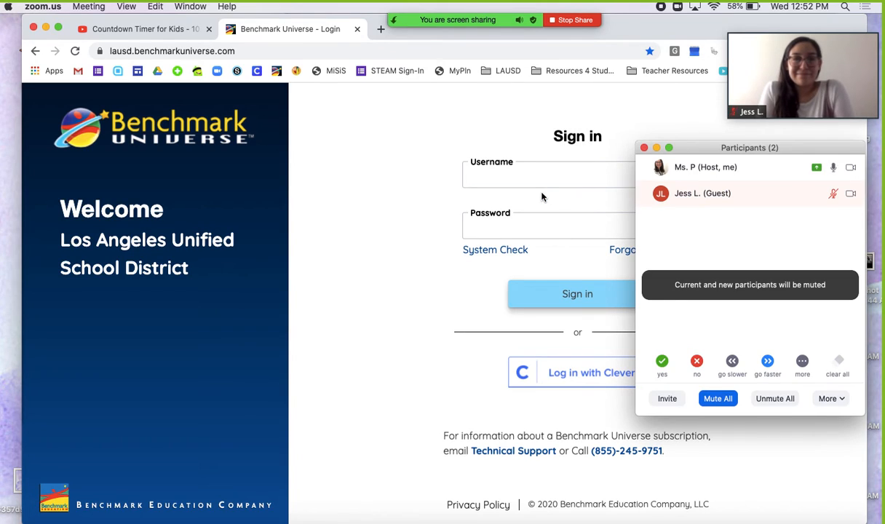
{"action": "left_click", "coordinate": [644, 148]}
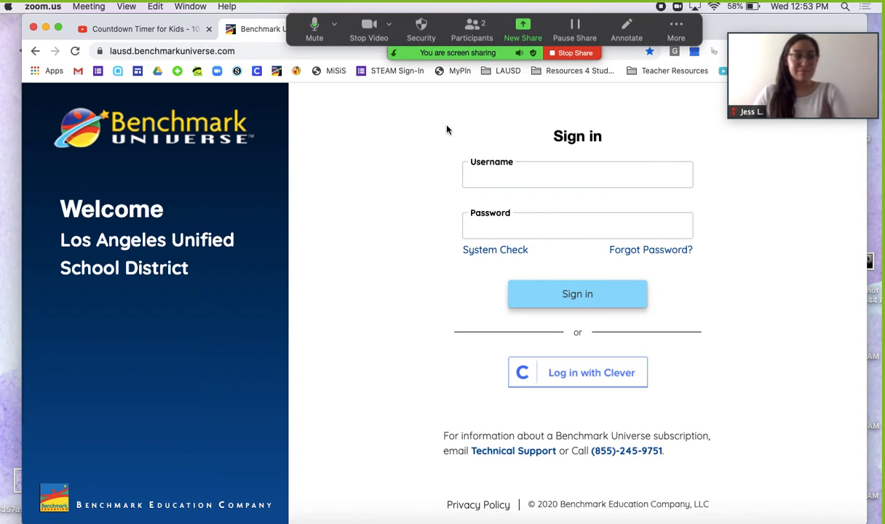
Step: Reopen the participants list, repeat Mute All with self-unmuting still disallowed, and close the list
{"action": "left_click", "coordinate": [472, 29]}
{"action": "left_click", "coordinate": [732, 398]}
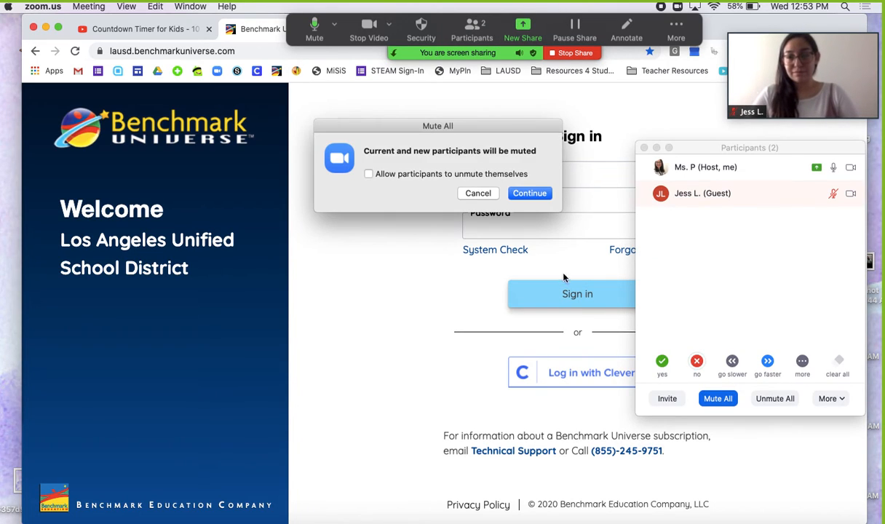
{"action": "left_click", "coordinate": [534, 194]}
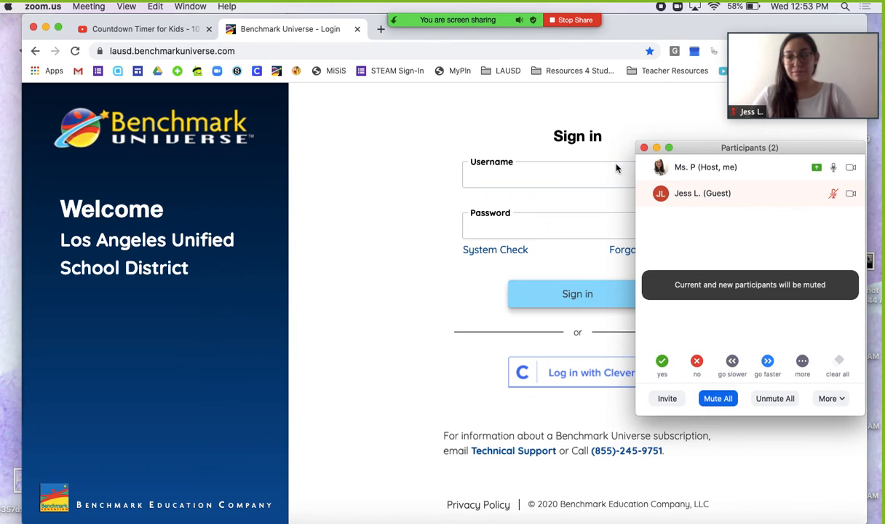
{"action": "left_click", "coordinate": [645, 148]}
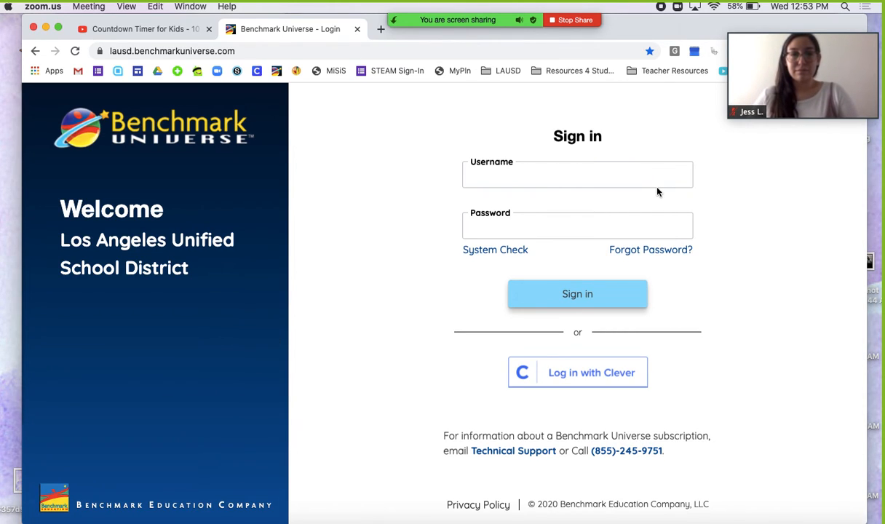
Step: Stop the current screen share and share Desktop 1 again with computer sound included
{"action": "mouse_move", "coordinate": [444, 22]}
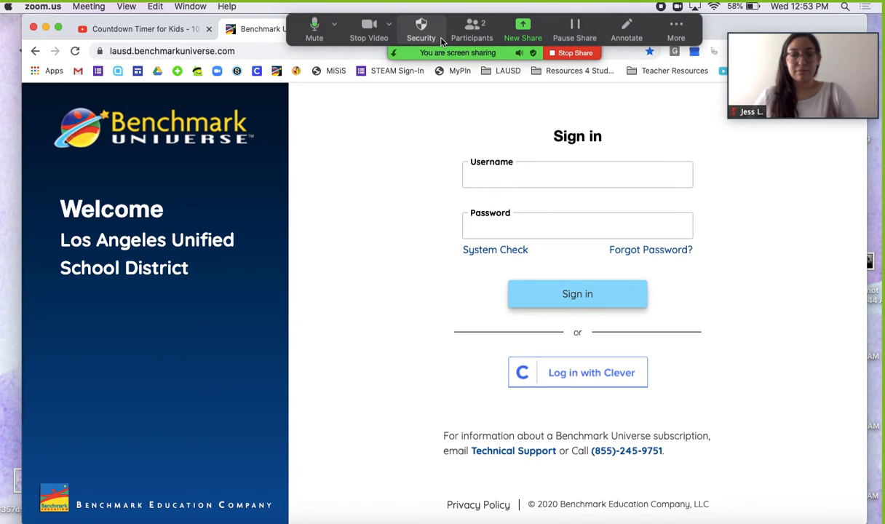
{"action": "left_click", "coordinate": [571, 53]}
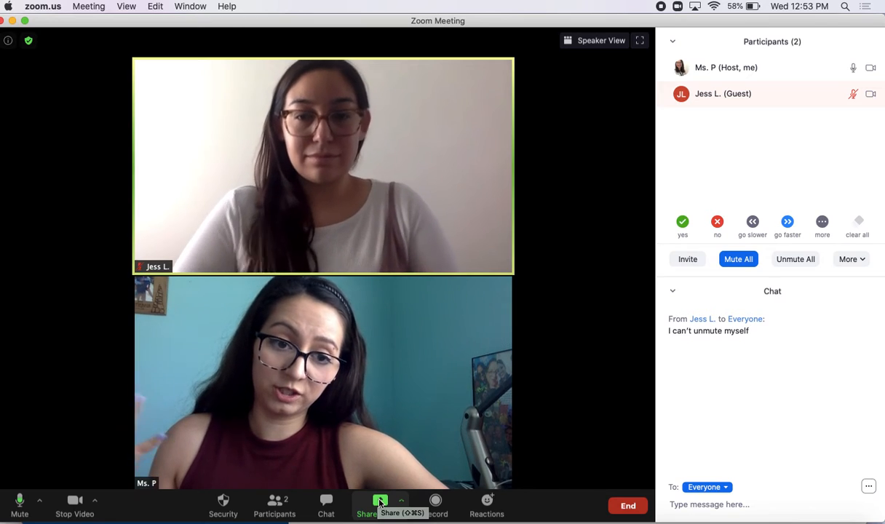
{"action": "left_click", "coordinate": [380, 502]}
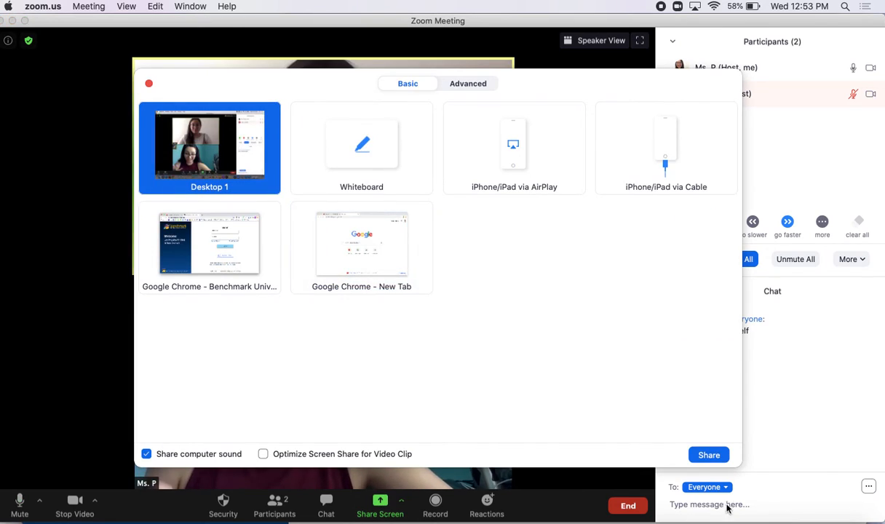
{"action": "left_click", "coordinate": [710, 455]}
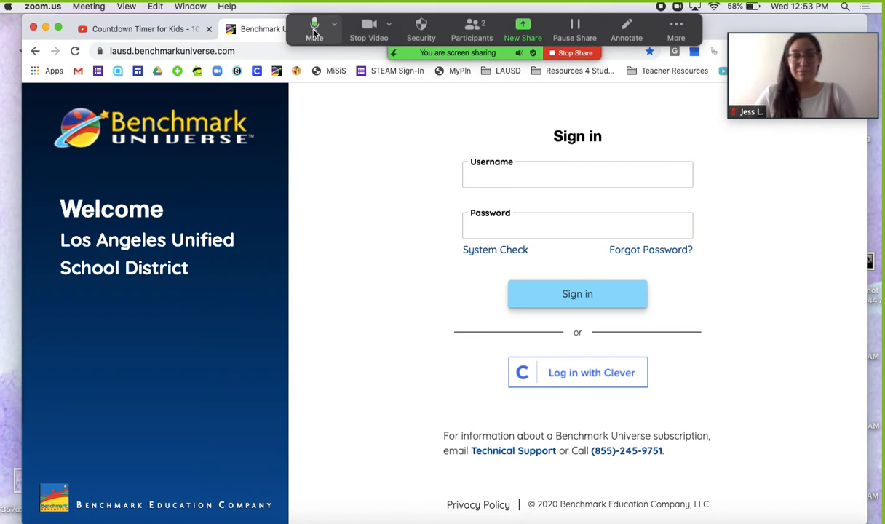
Step: Briefly play and pause the 10-minute Countdown Timer for Kids video in Chrome, and mute and unmute the host's microphone
{"action": "left_click", "coordinate": [121, 29]}
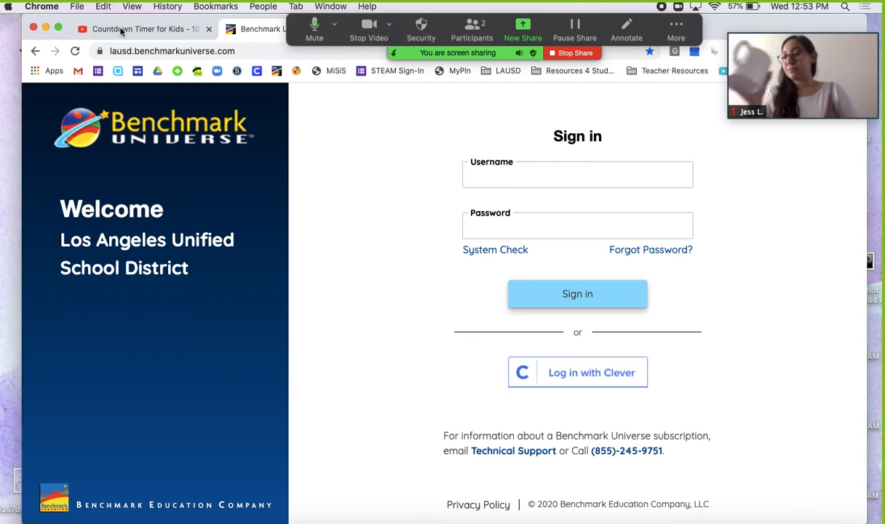
{"action": "left_click", "coordinate": [230, 245]}
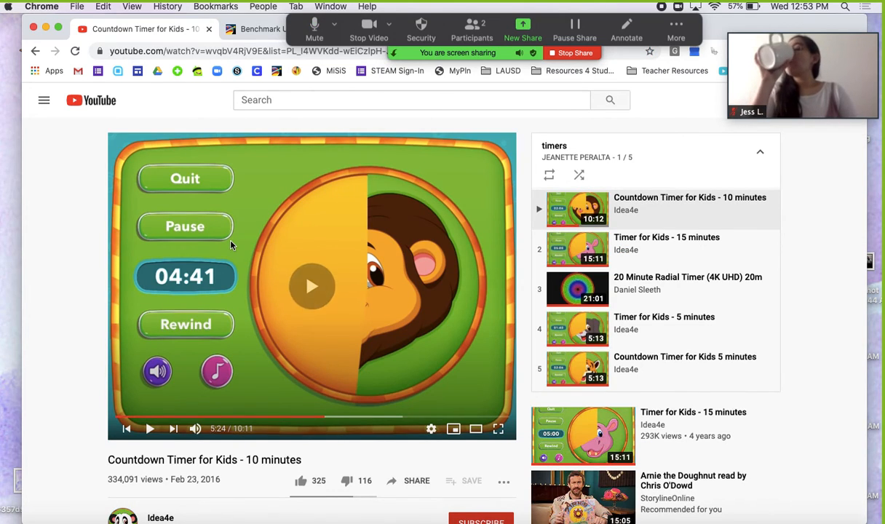
{"action": "left_click", "coordinate": [231, 246]}
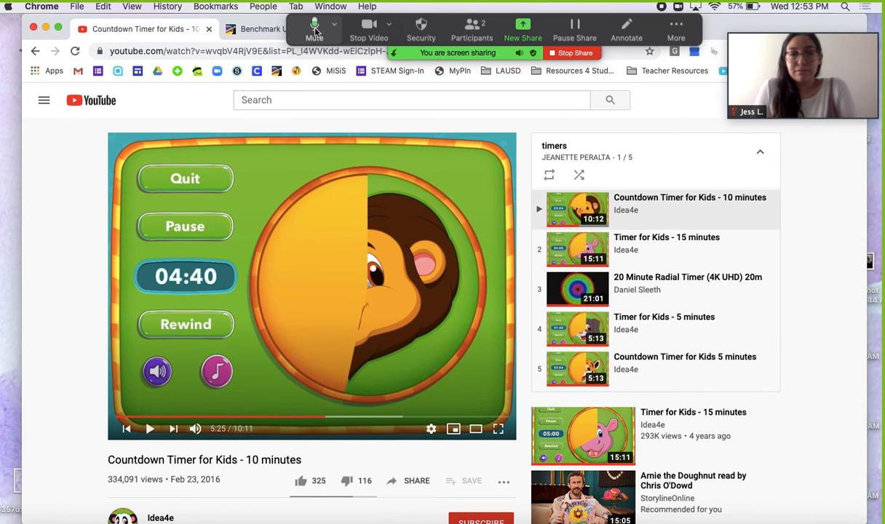
{"action": "left_click", "coordinate": [316, 29]}
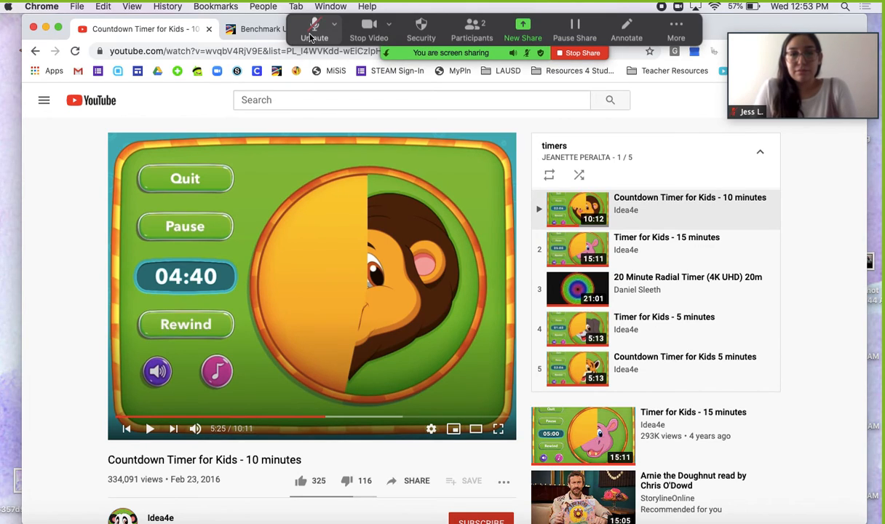
{"action": "left_click", "coordinate": [311, 33]}
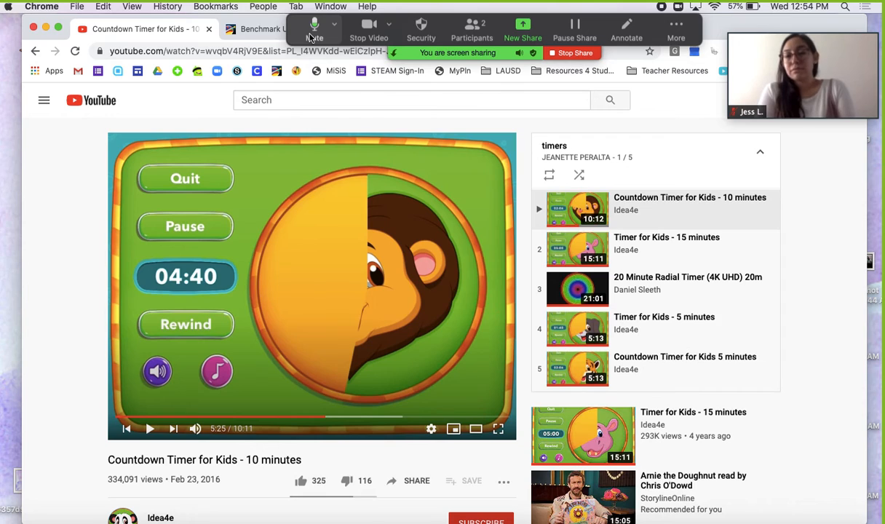
Step: Stop the screen share and reopen the share options, switching computer sound off and back on
{"action": "left_click", "coordinate": [572, 54]}
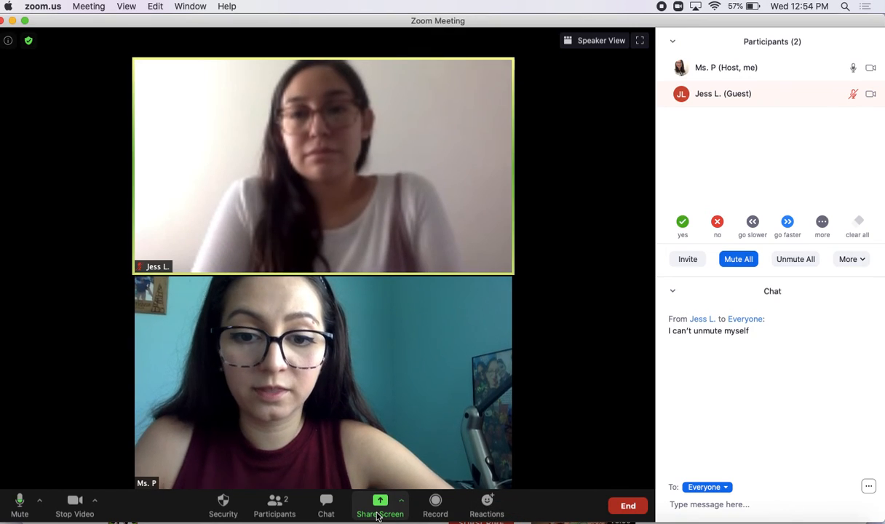
{"action": "left_click", "coordinate": [379, 507]}
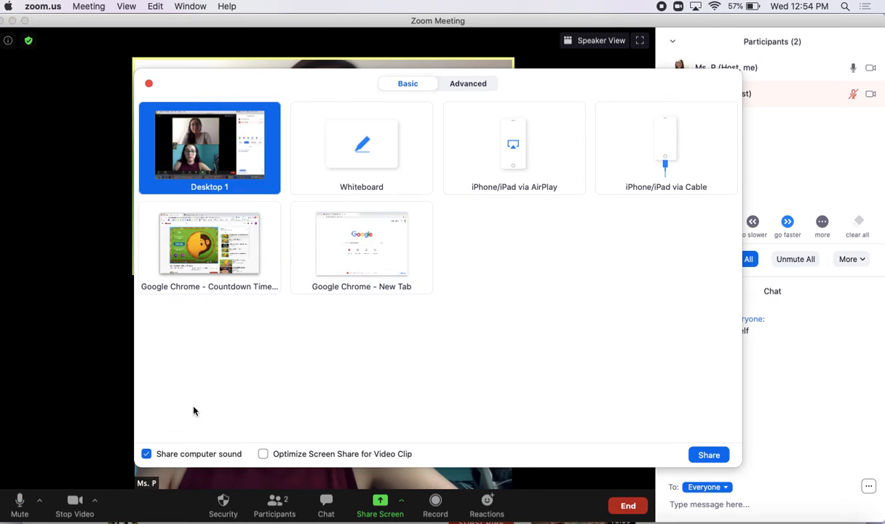
{"action": "left_click", "coordinate": [147, 455]}
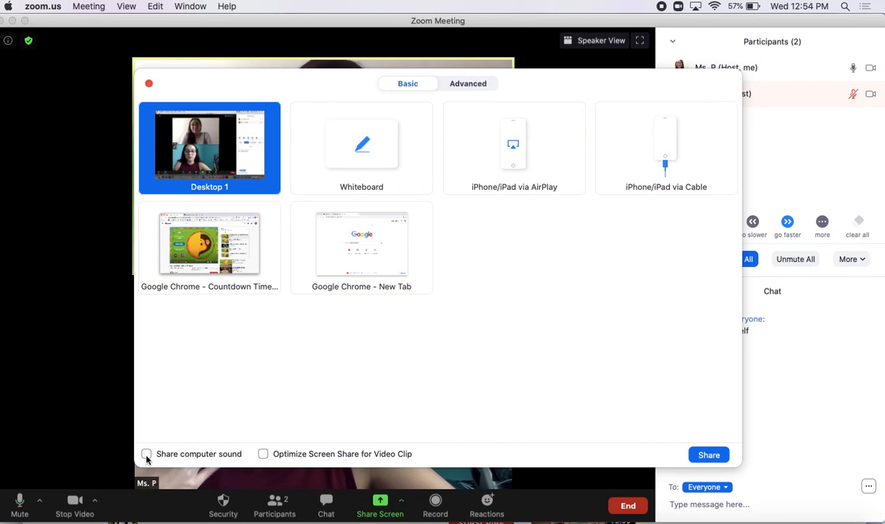
{"action": "left_click", "coordinate": [146, 455]}
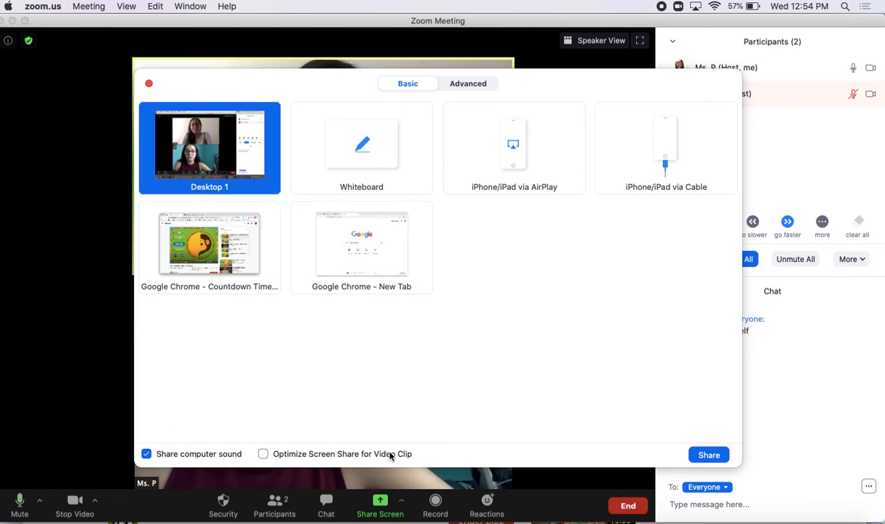